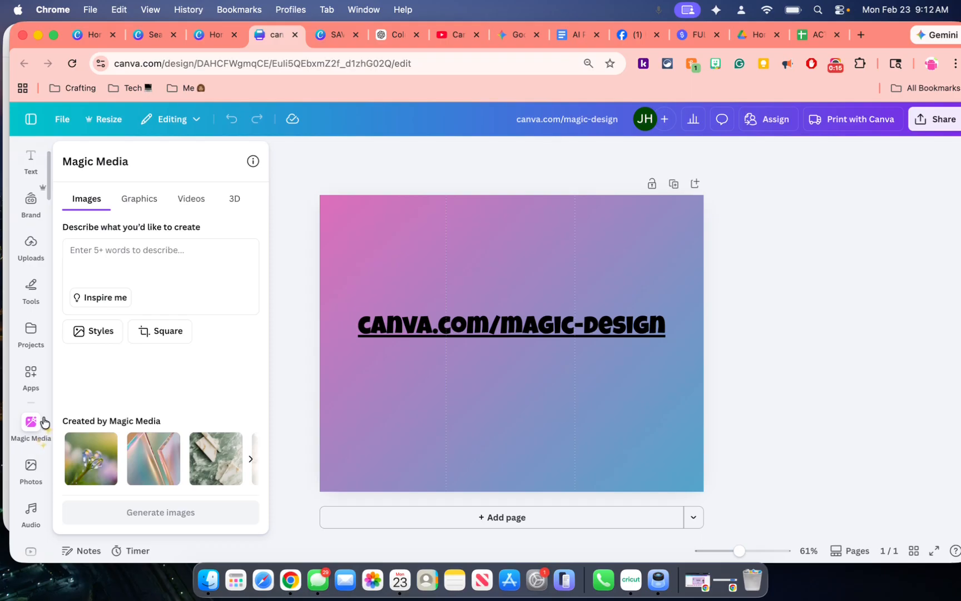
Follow the canva.com/magic-design link attached to the text on the page to open the Magic Design site
click(292, 426)
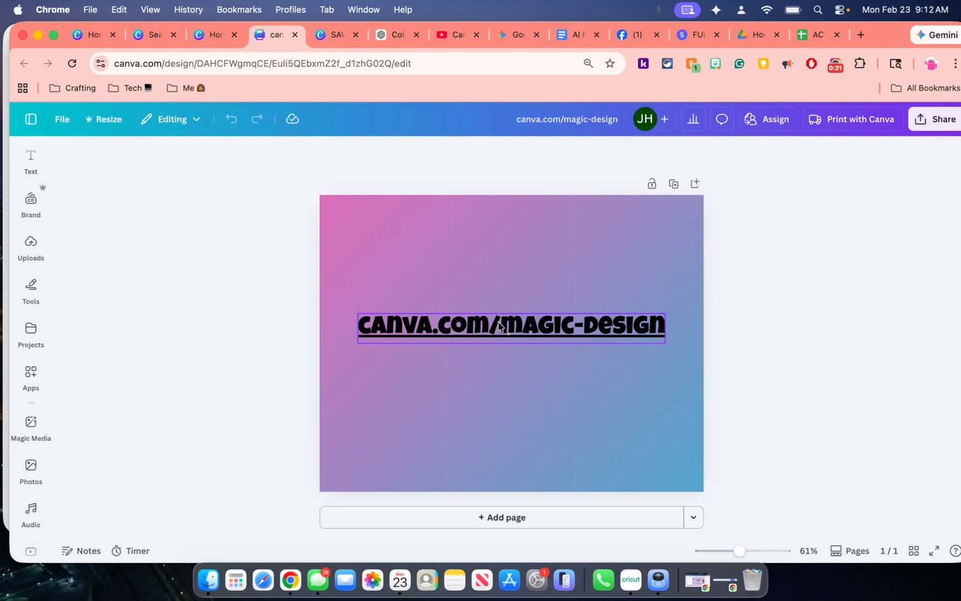
click(501, 326)
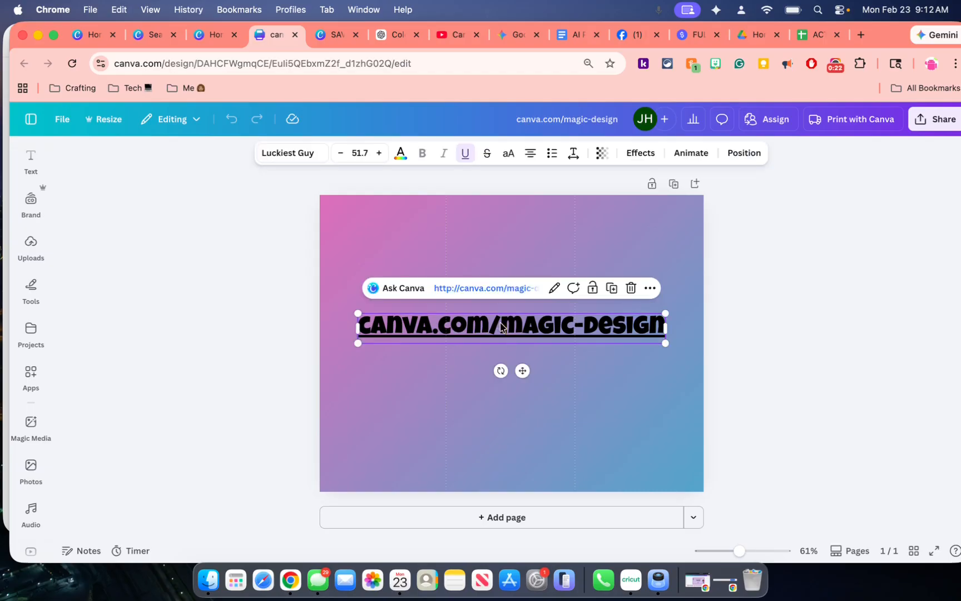
click(493, 288)
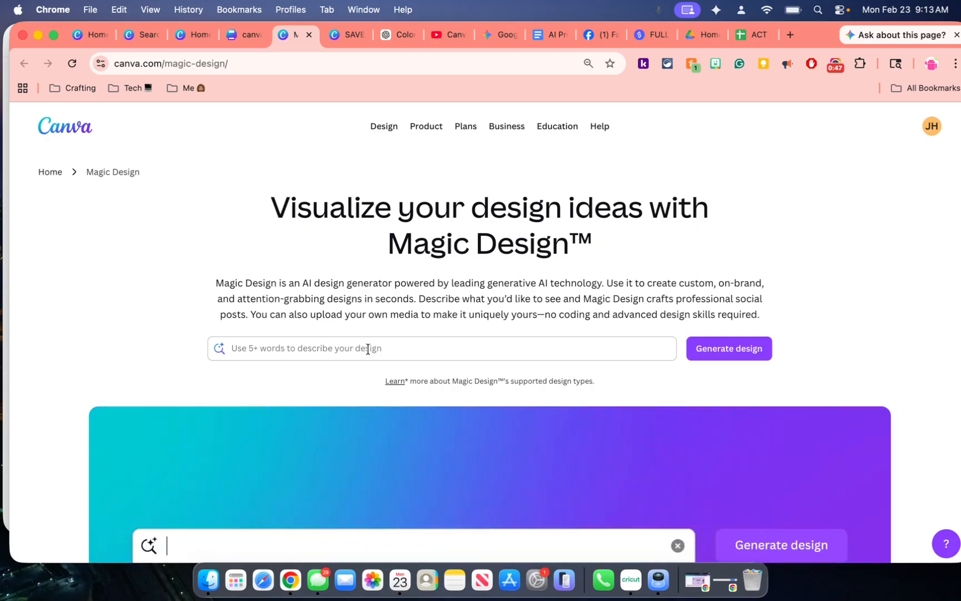
Write a Magic Design prompt asking to create an image of a graduation tumbler with the colors orange and blue
click(368, 349)
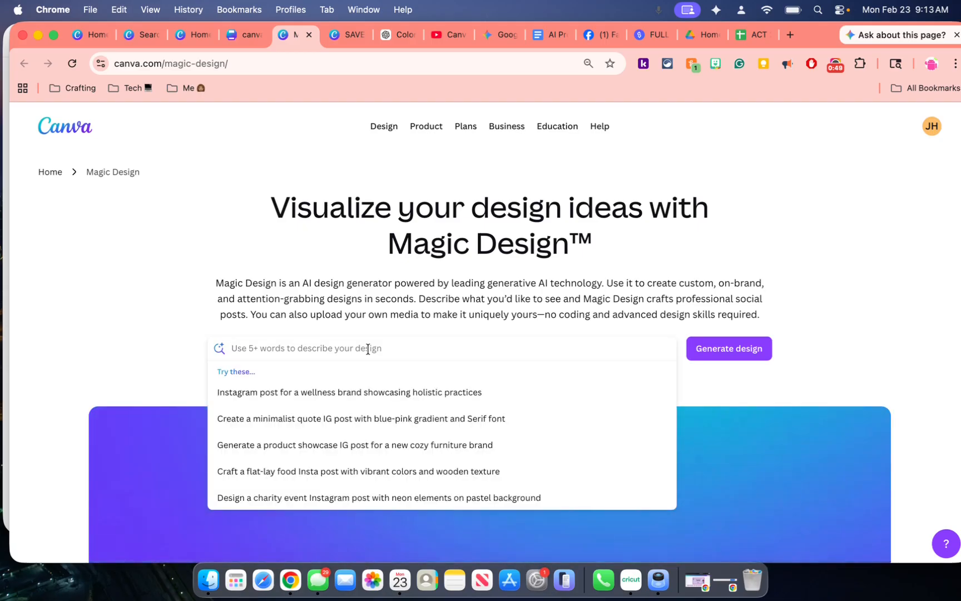
text(creta)
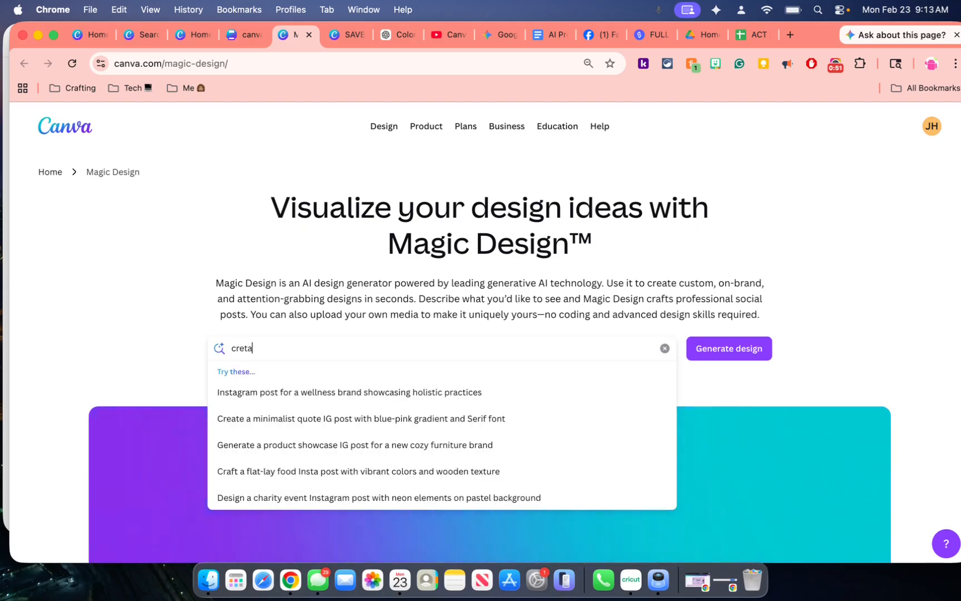
text(e a)
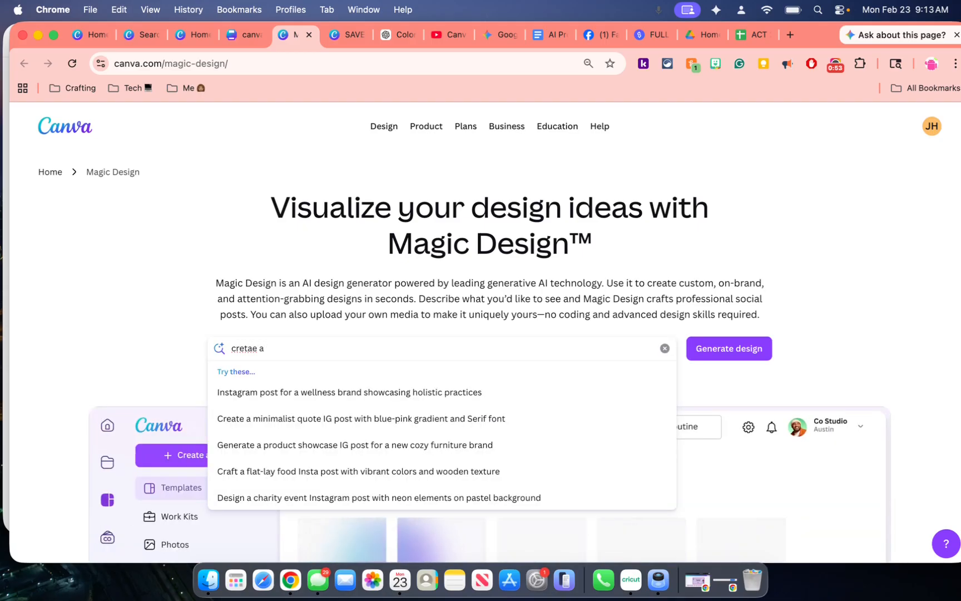
text(nimage of a grdua)
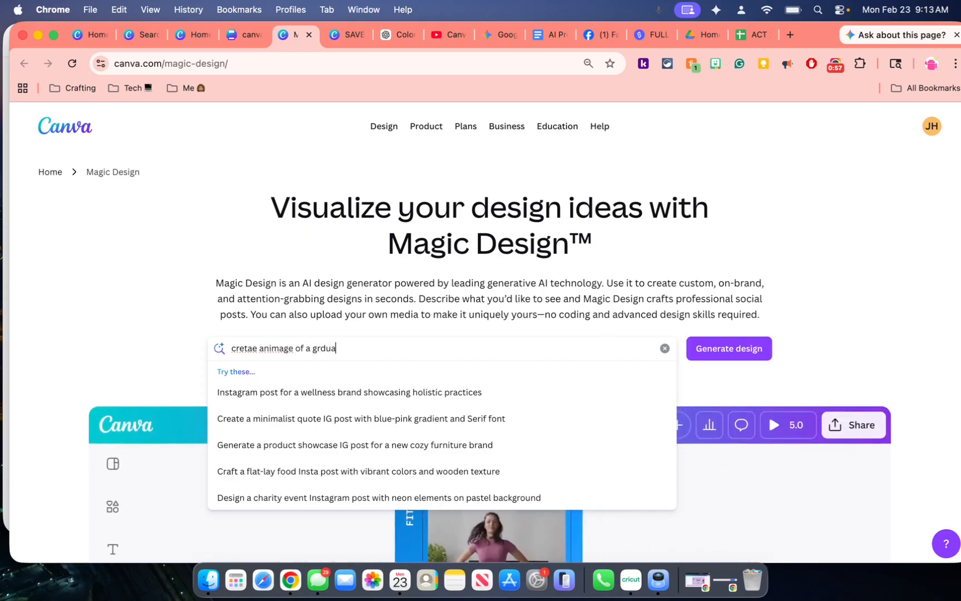
text(tion tumbler)
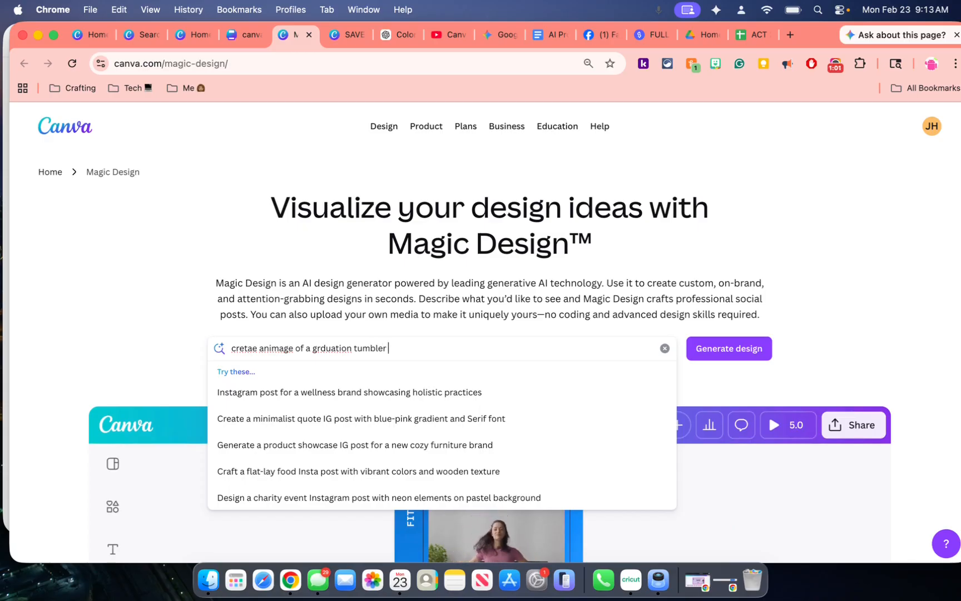
text( with the)
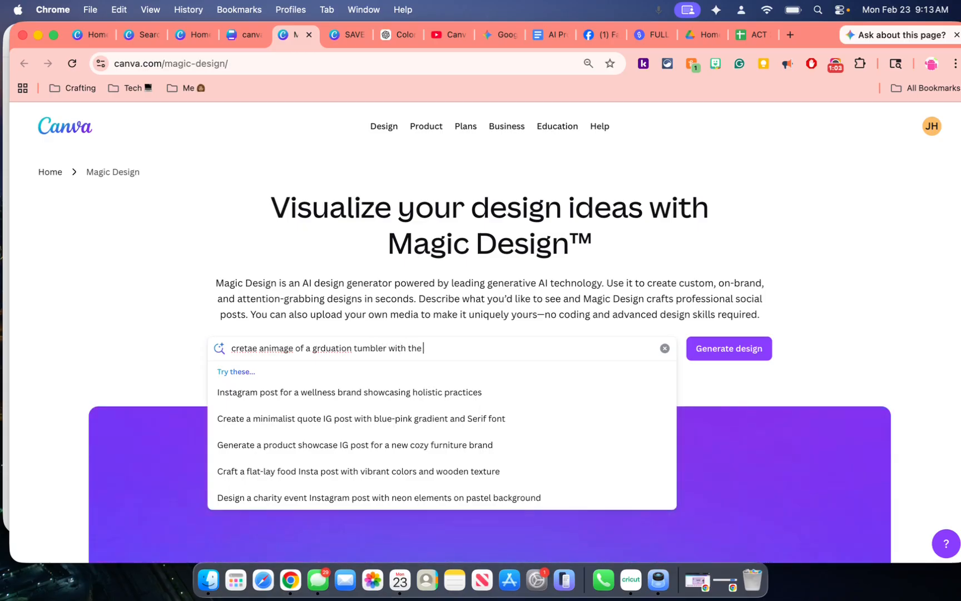
text( colors pr)
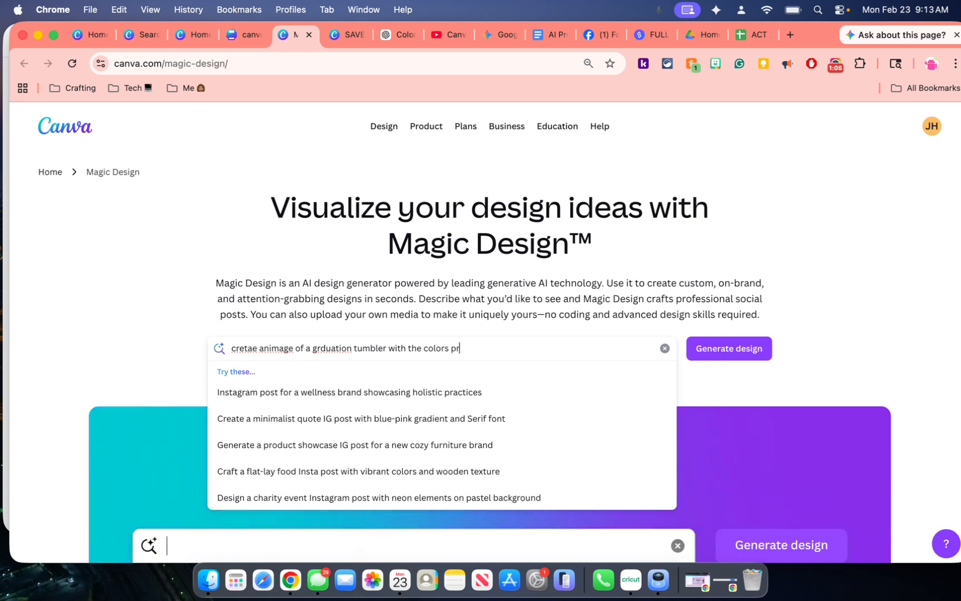
text(ange and blue)
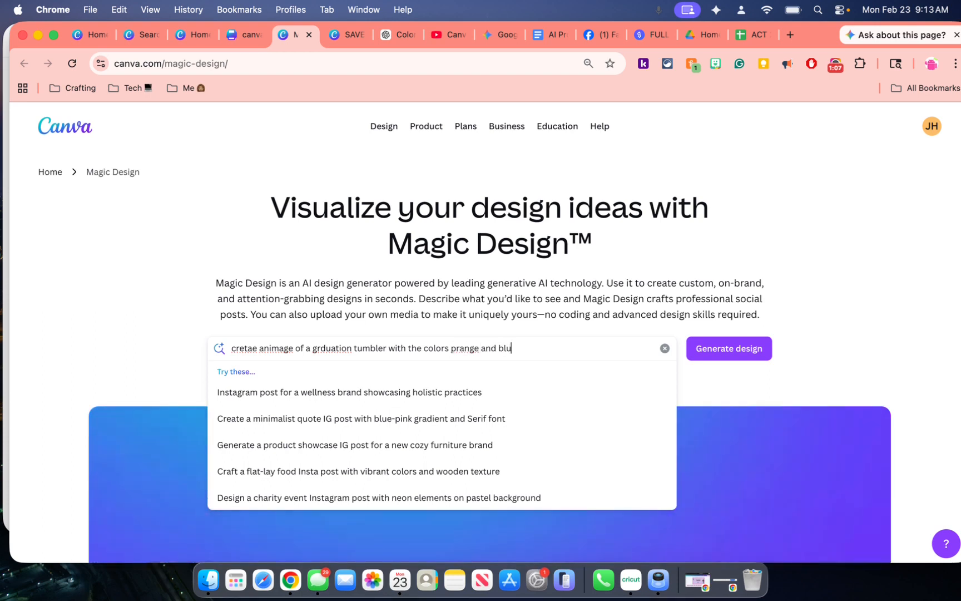
Correct the misspelled prompt words to "orange" and "graduation" and submit the prompt to Magic Design
click(462, 348)
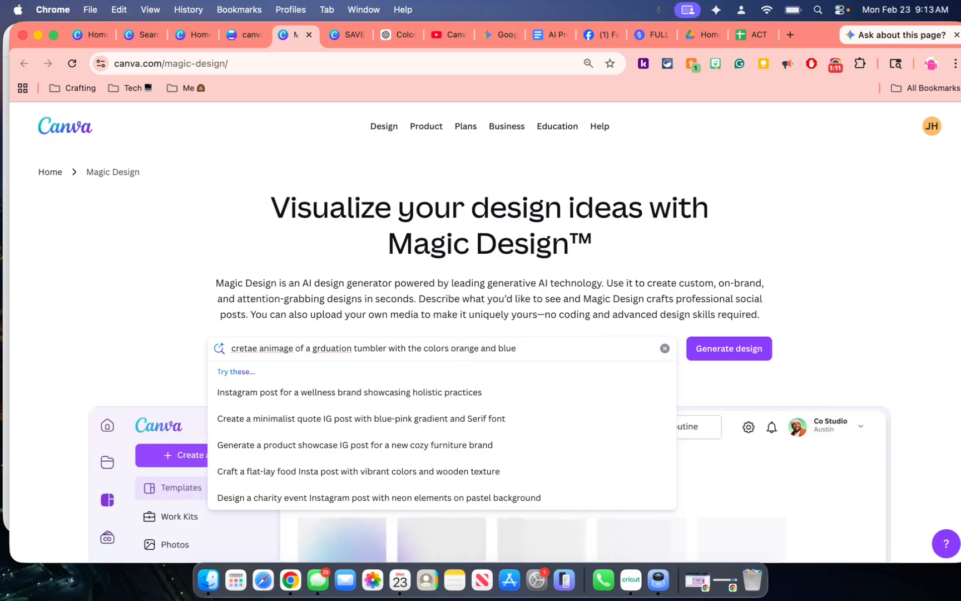
text(o)
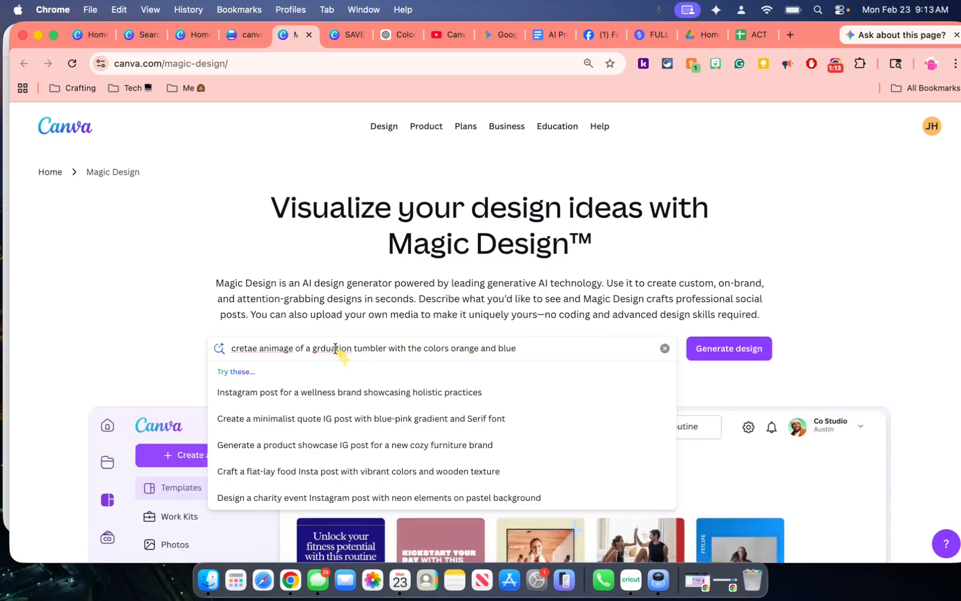
click(335, 348)
key(BackSpace)
key(BackSpace)
key(BackSpace)
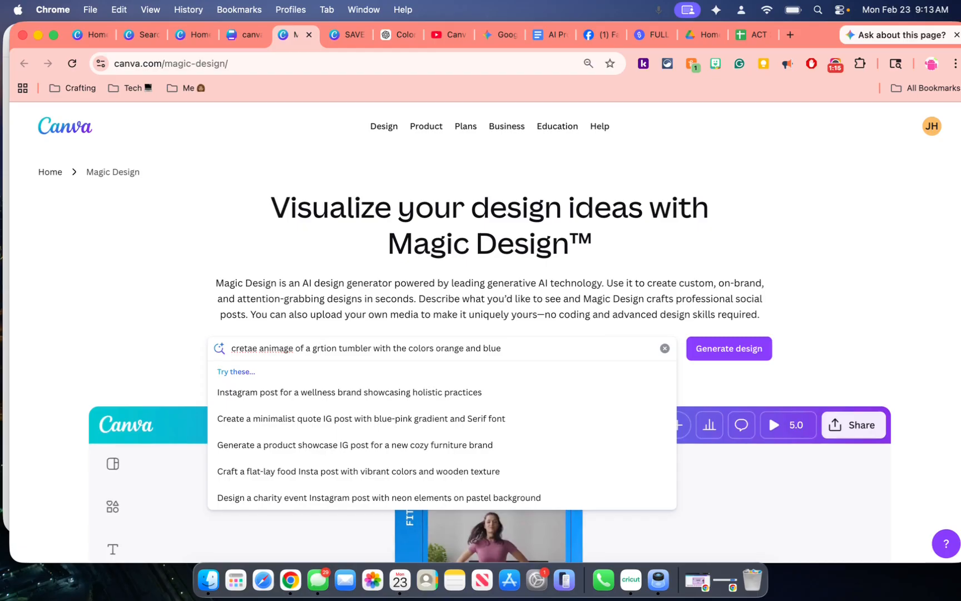
text(ad)
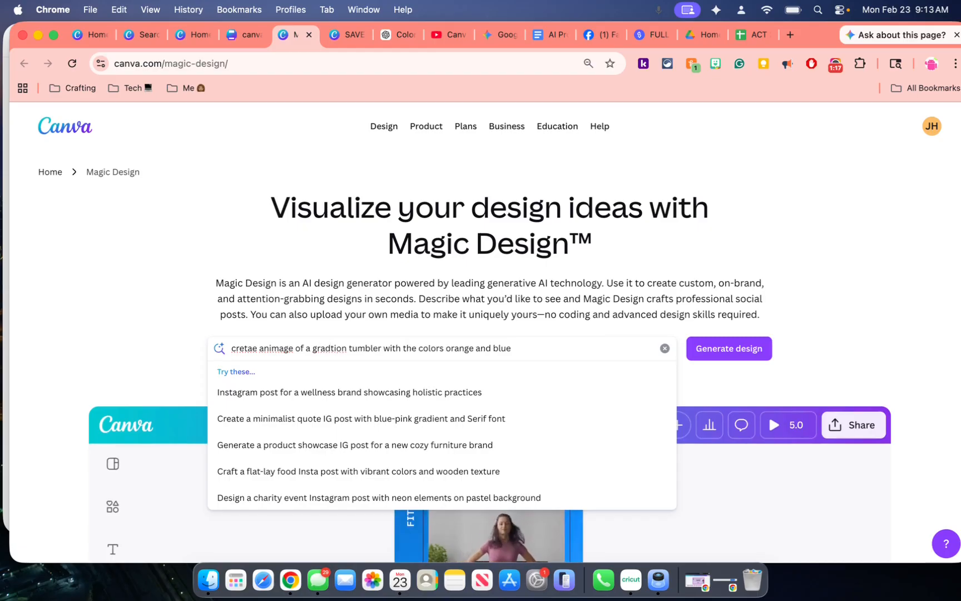
text(ua)
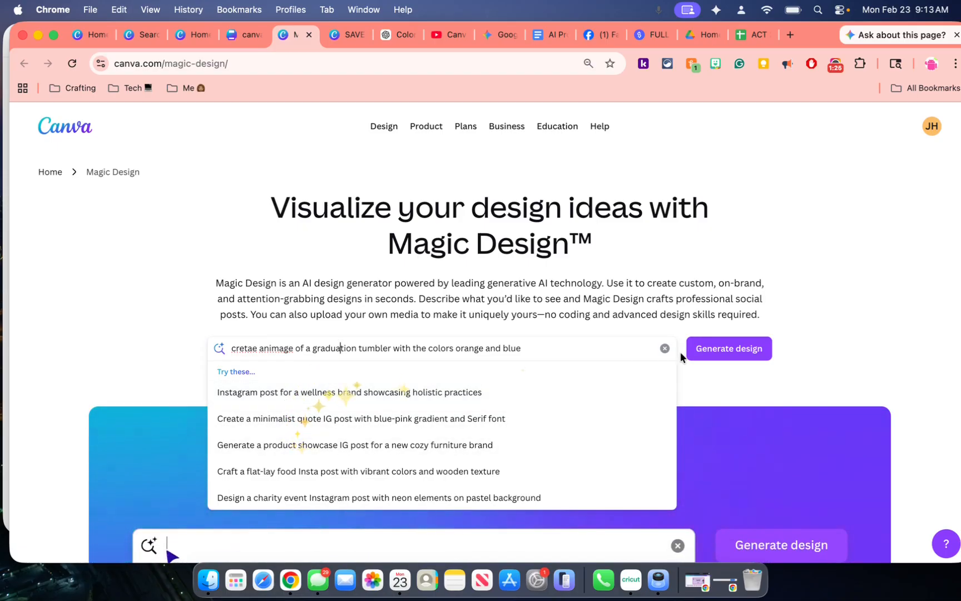
click(712, 355)
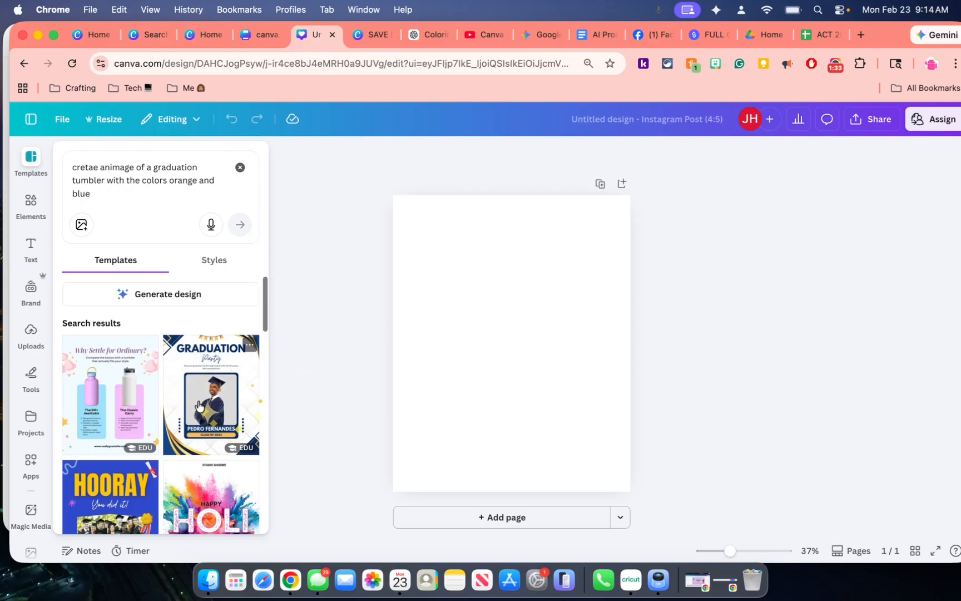
Generate a design from the tumbler prompt and apply the generated "Class of 2024" tumbler design to the blank page
scroll(199, 411, down, 3)
scroll(199, 409, up, 3)
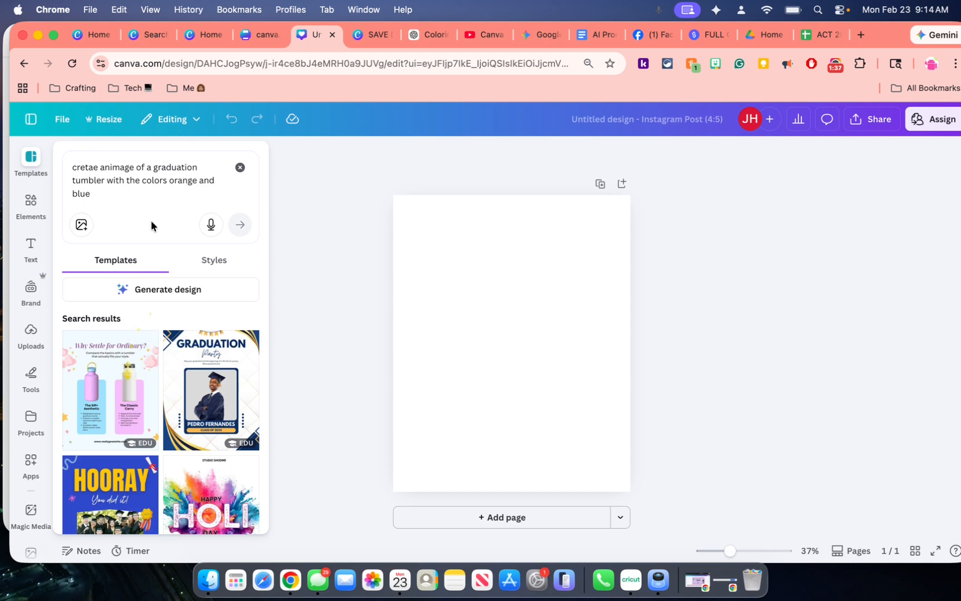
click(157, 291)
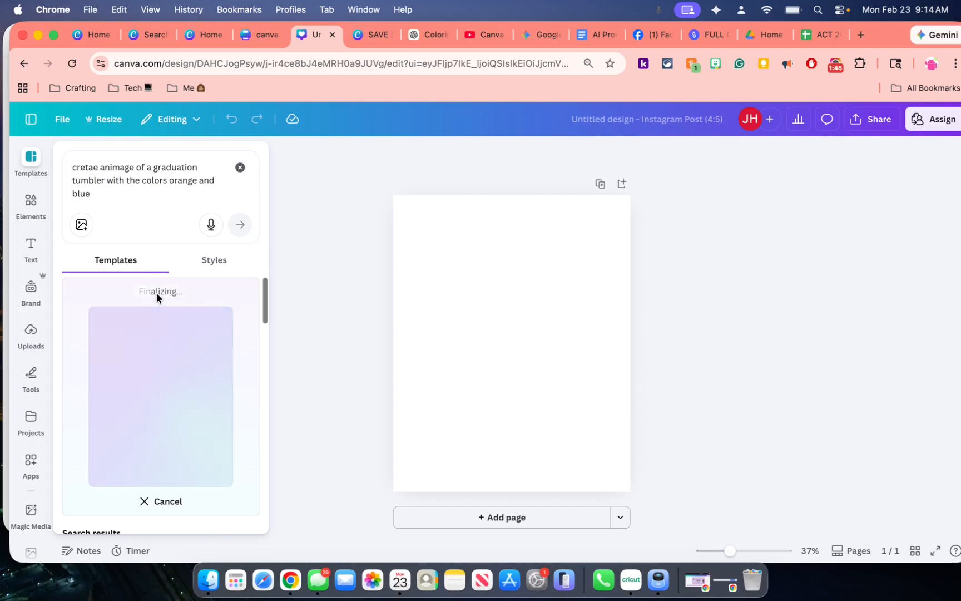
scroll(156, 292, down, 5)
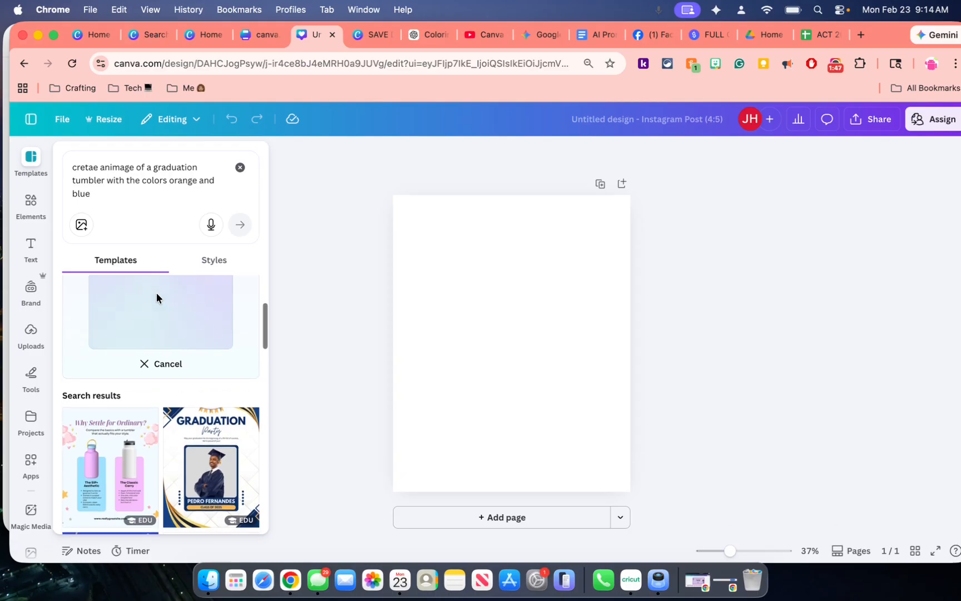
scroll(156, 293, down, 4)
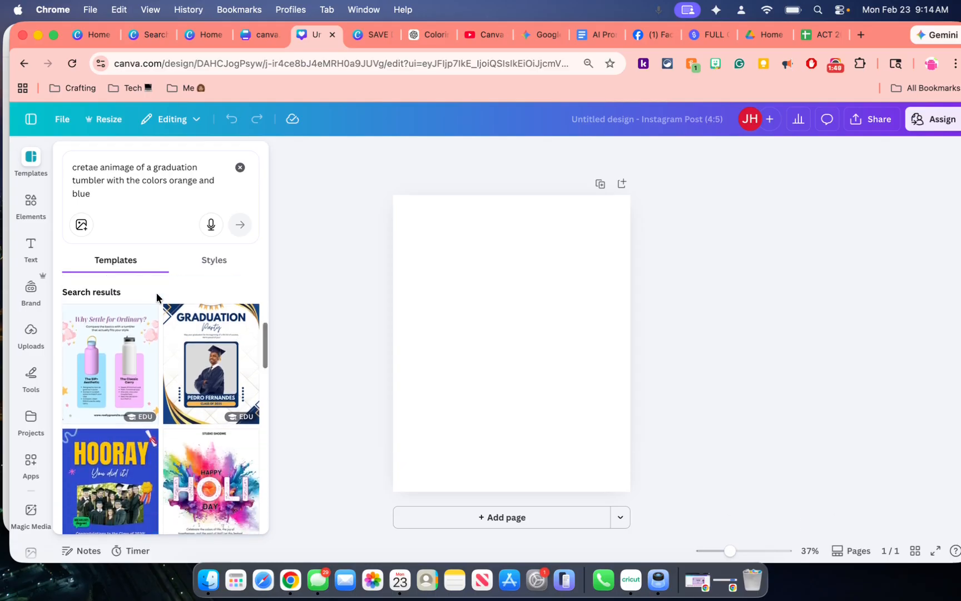
scroll(156, 298, down, 1)
scroll(156, 298, down, 4)
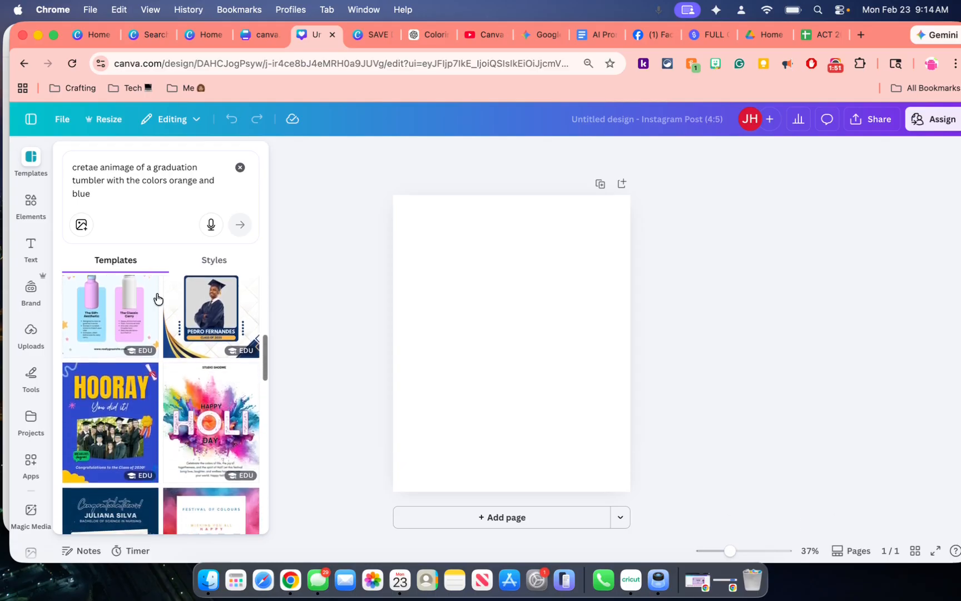
scroll(157, 298, up, 5)
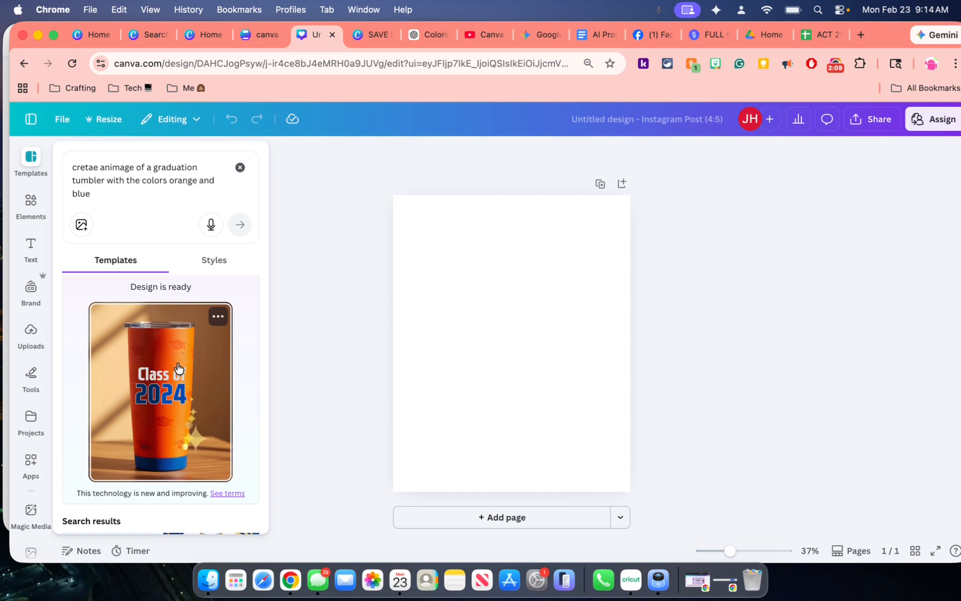
click(164, 404)
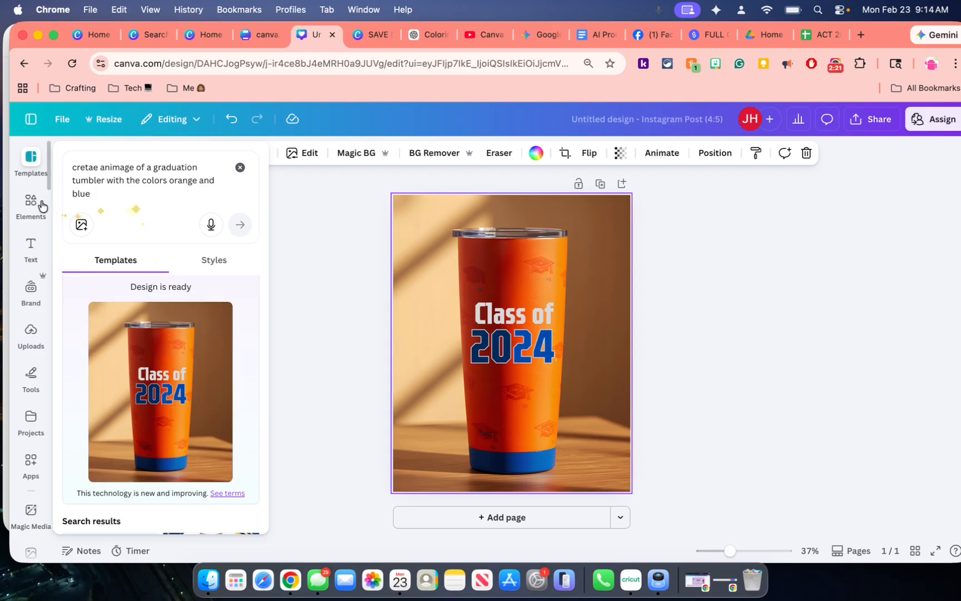
Return to the Canva home page and create a new blank presentation
click(31, 119)
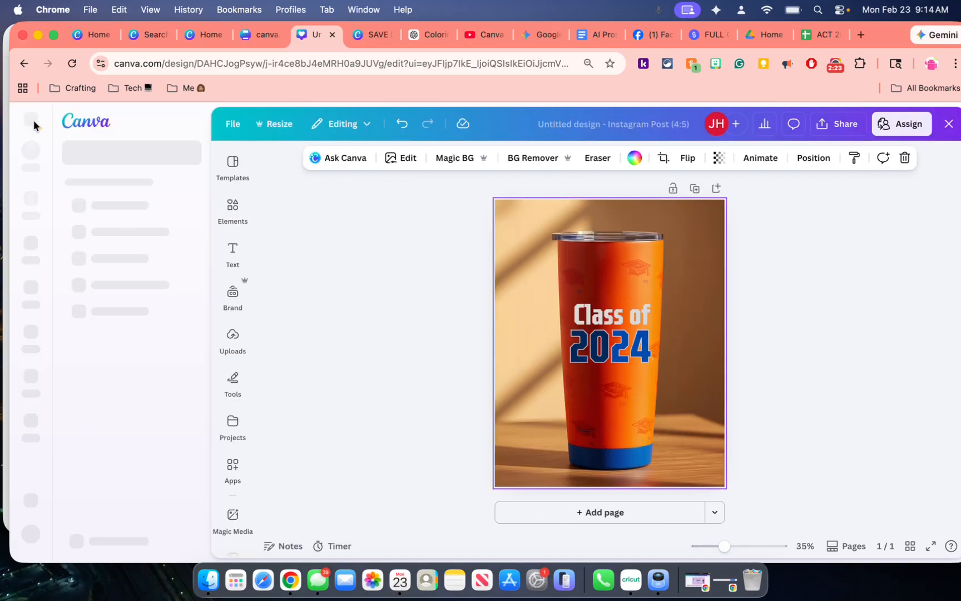
click(30, 200)
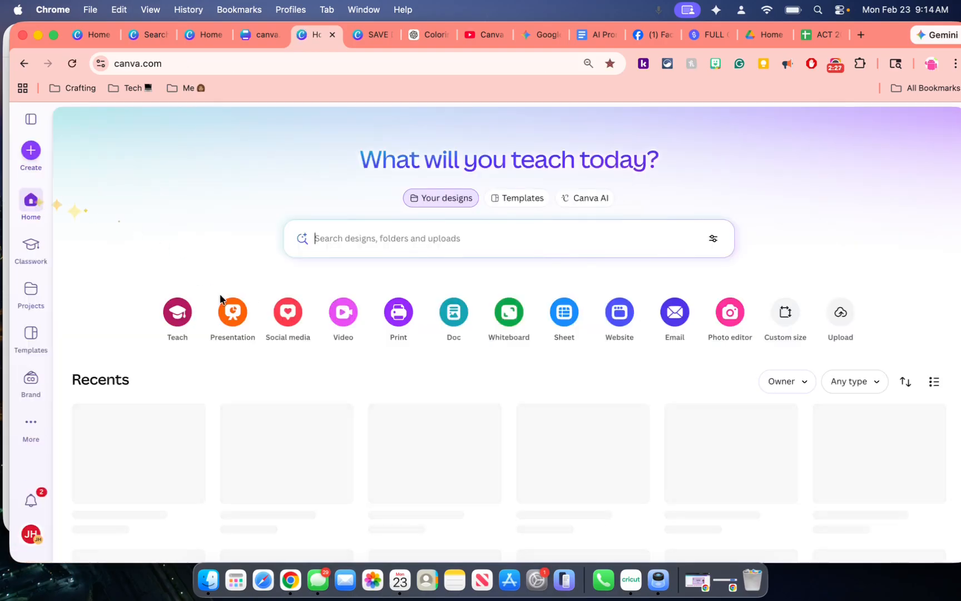
click(232, 313)
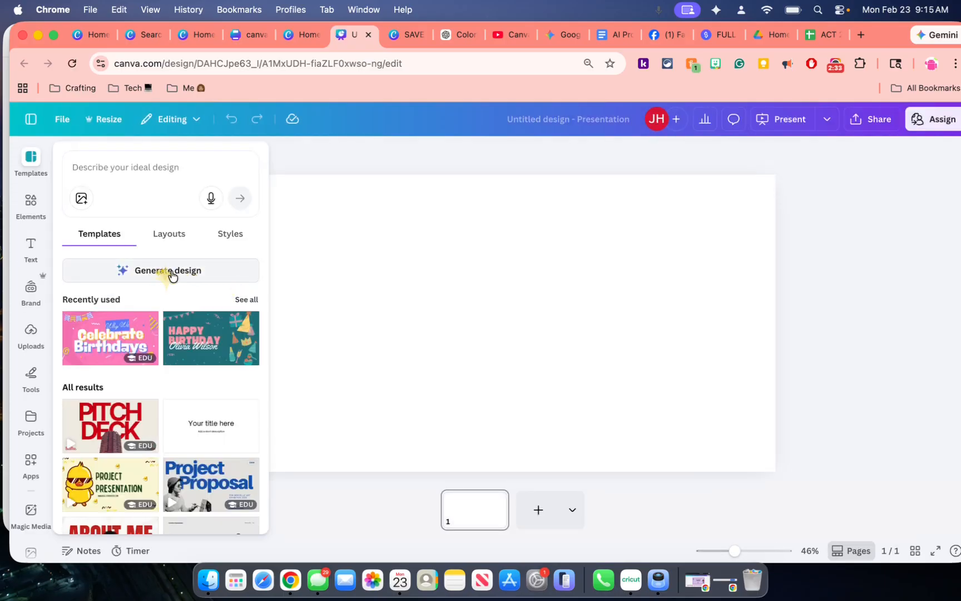
Enter the design prompt "slide presentation about a product launch of my 2026 graduation tumbler", accepting the spelling correction for "graduation tumbler"
click(152, 174)
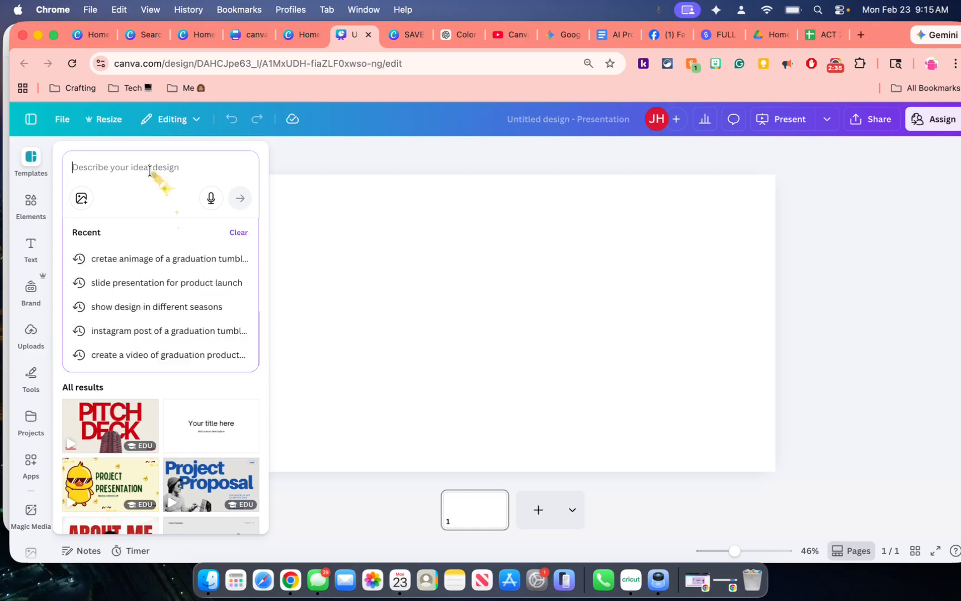
text(slide pr)
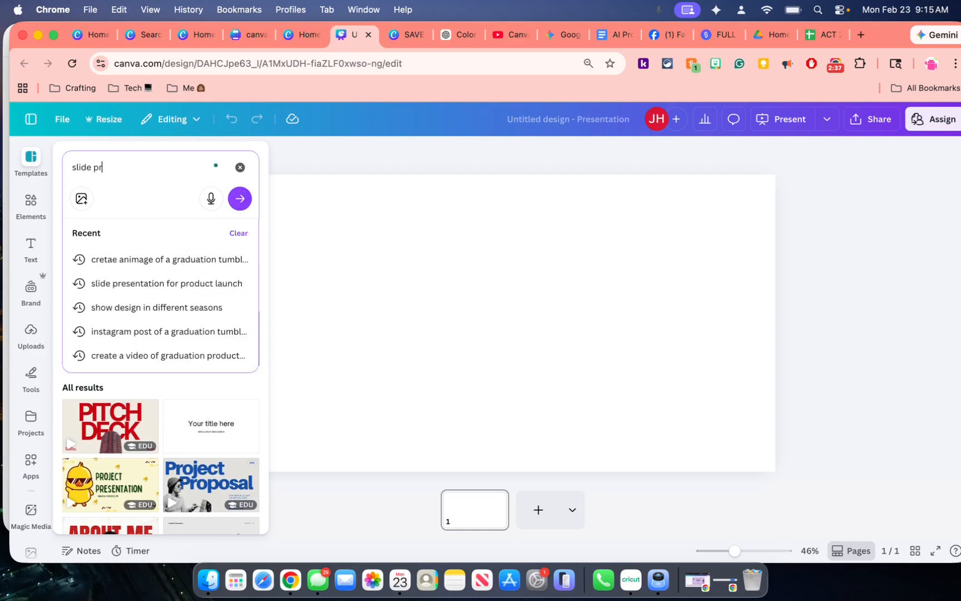
text(esentation)
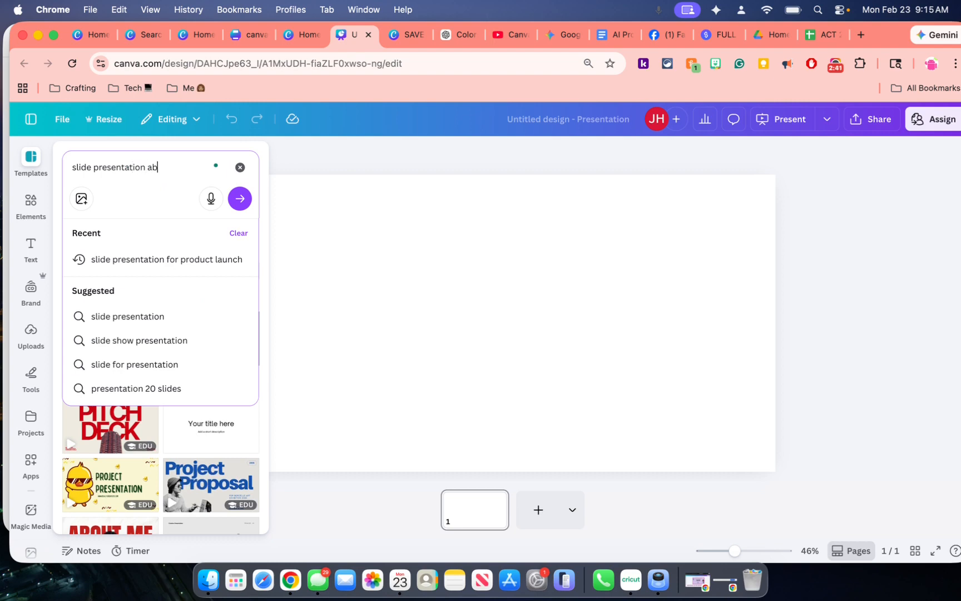
text( about a p)
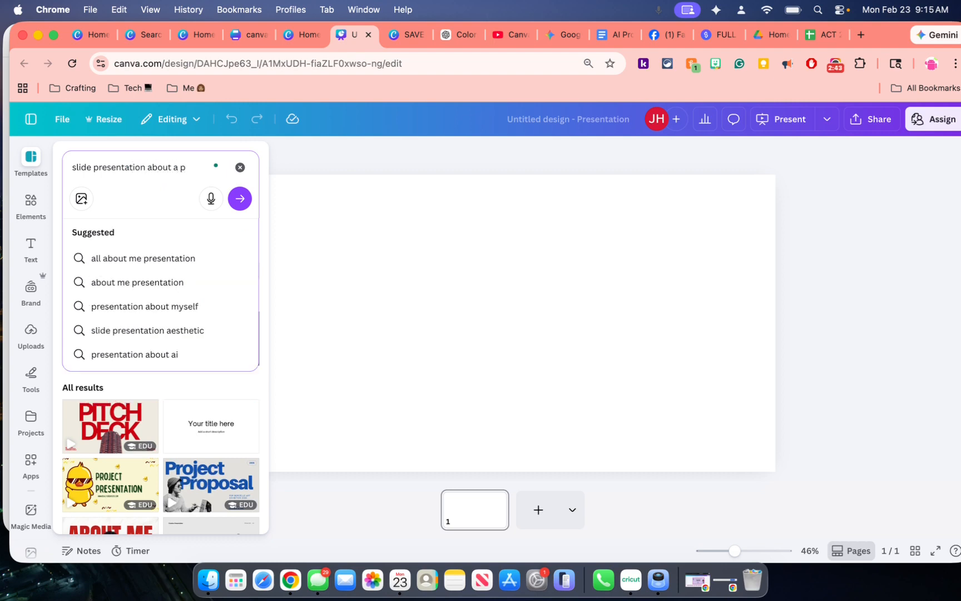
text(roduct laucn)
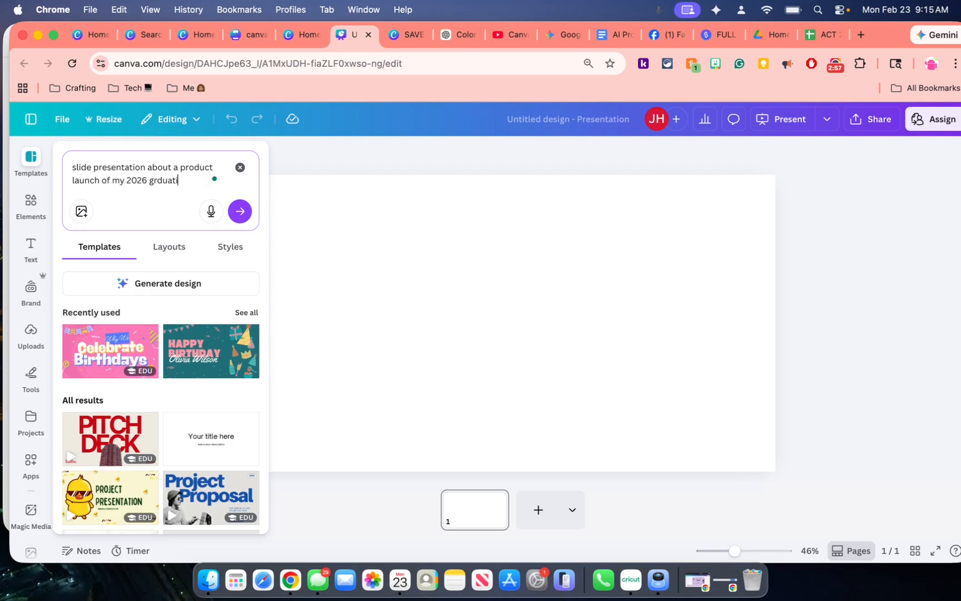
text(erfs)
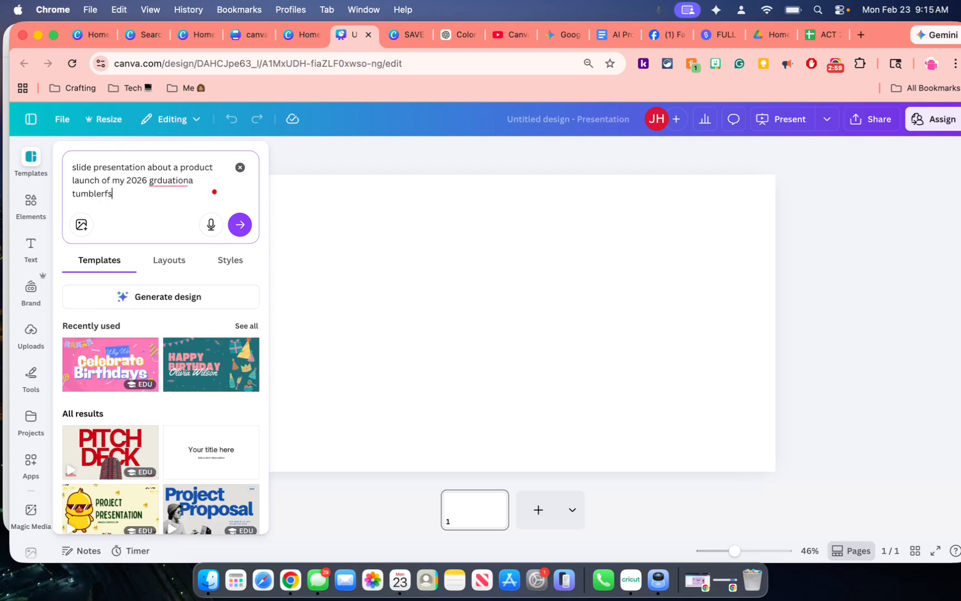
mouse_move(186, 182)
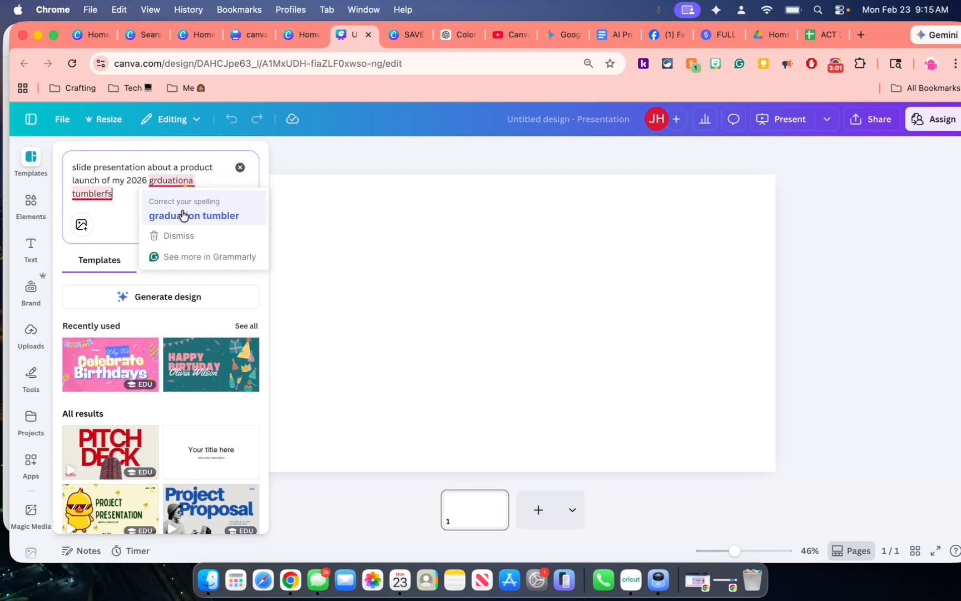
click(180, 213)
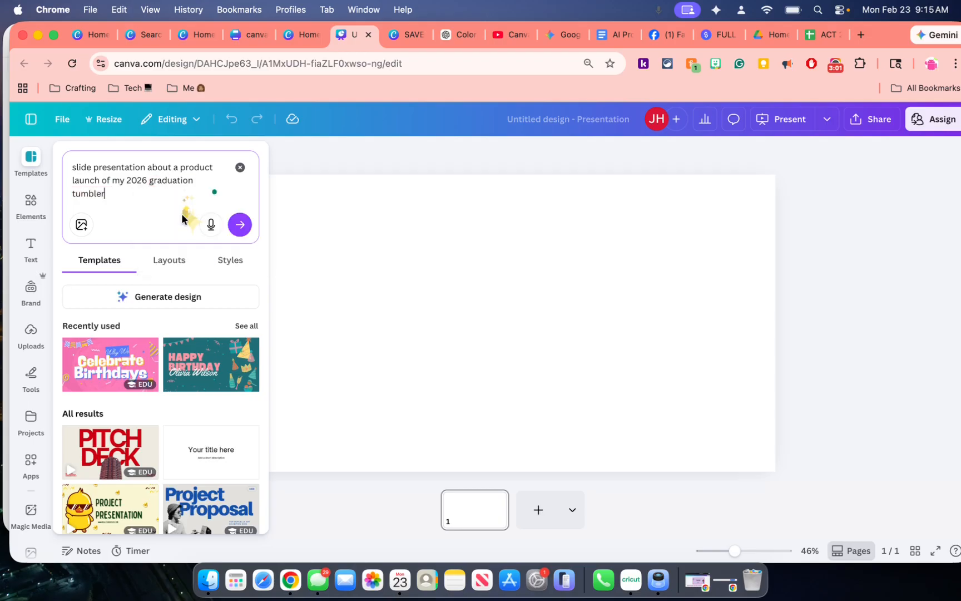
Generate a presentation design from the prompt and apply its "2026 Graduation Tumbler" cover page to the blank slide
click(165, 298)
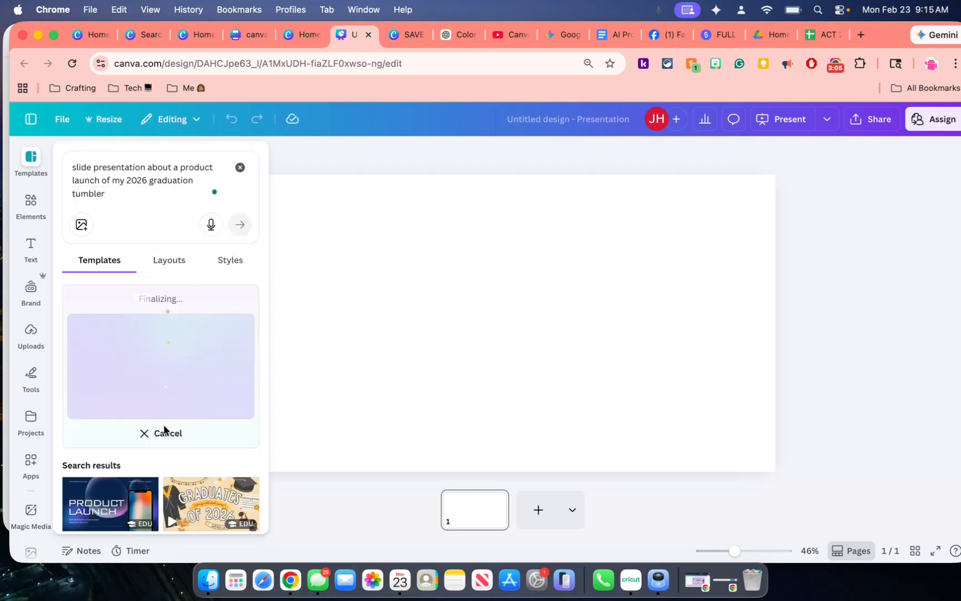
scroll(164, 446, down, 2)
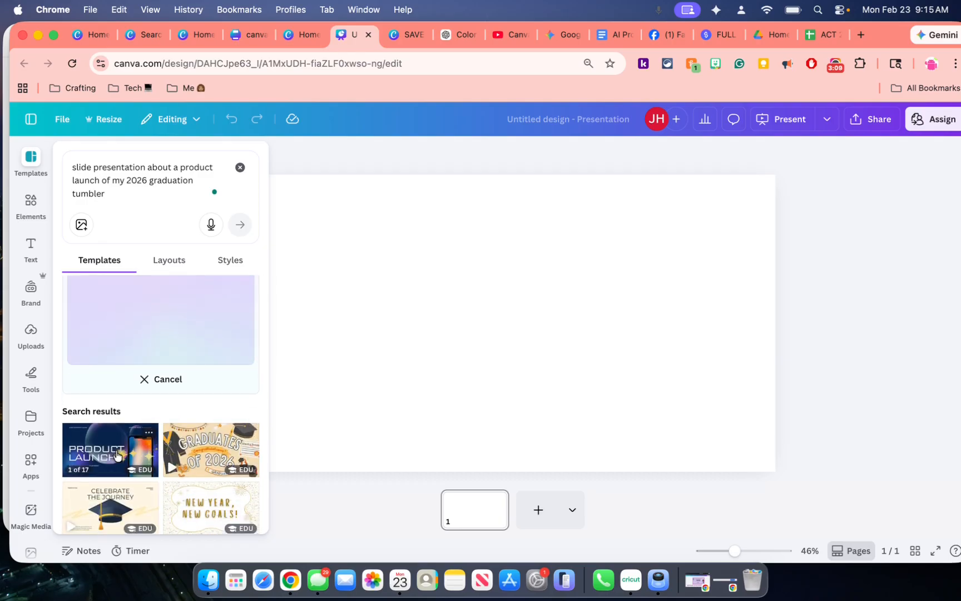
scroll(118, 454, down, 1)
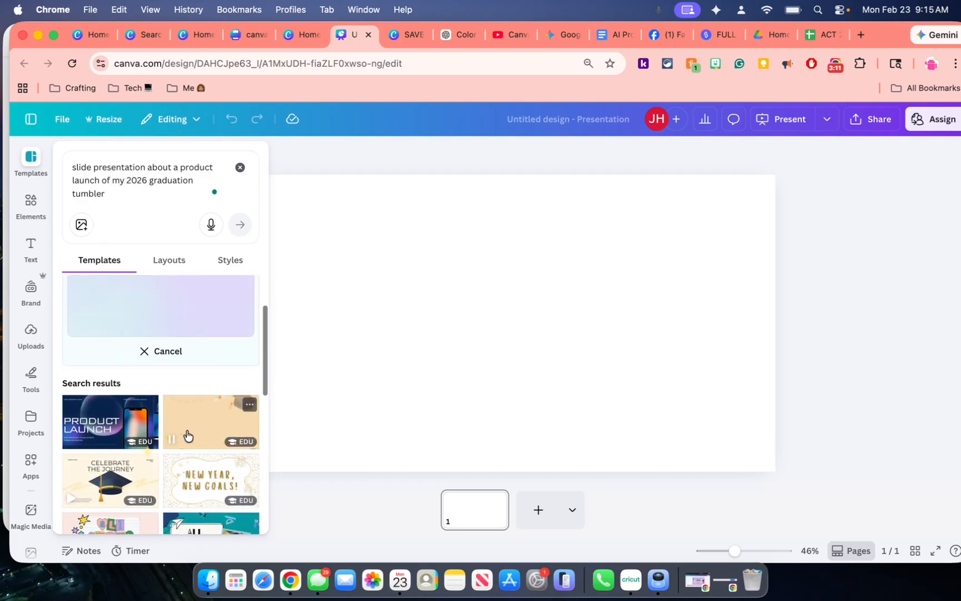
scroll(189, 435, down, 1)
scroll(190, 435, down, 1)
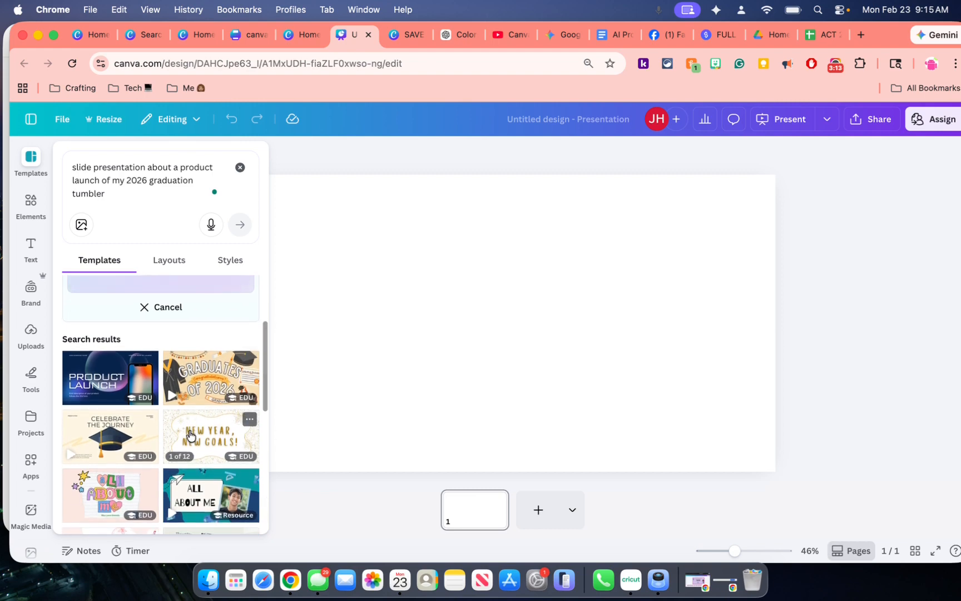
scroll(190, 436, up, 2)
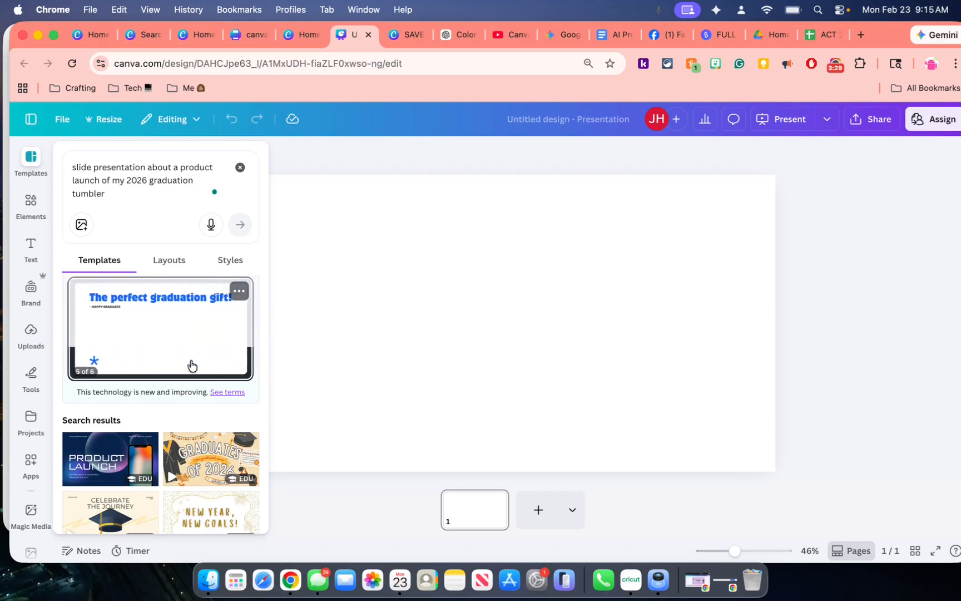
click(155, 360)
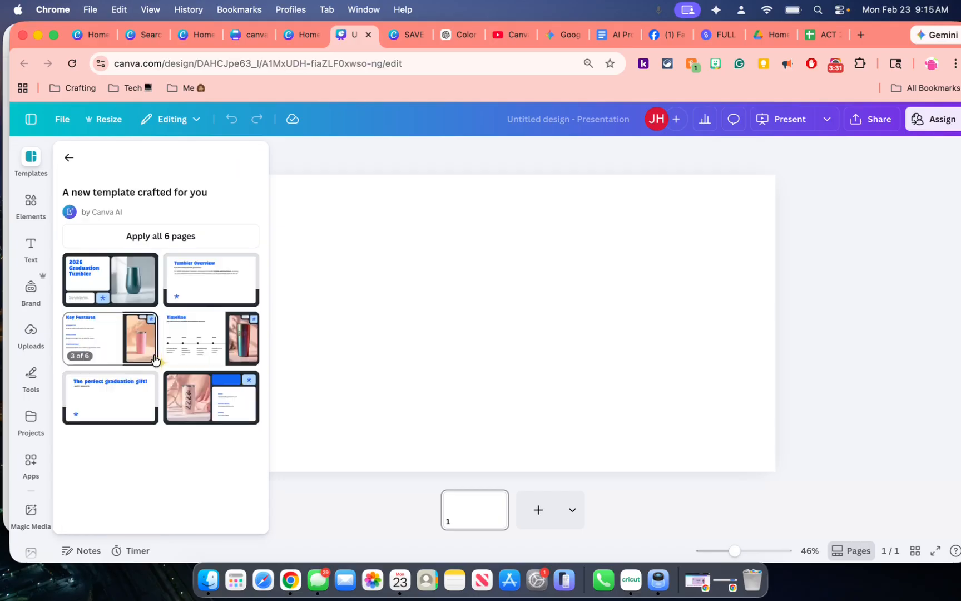
click(124, 286)
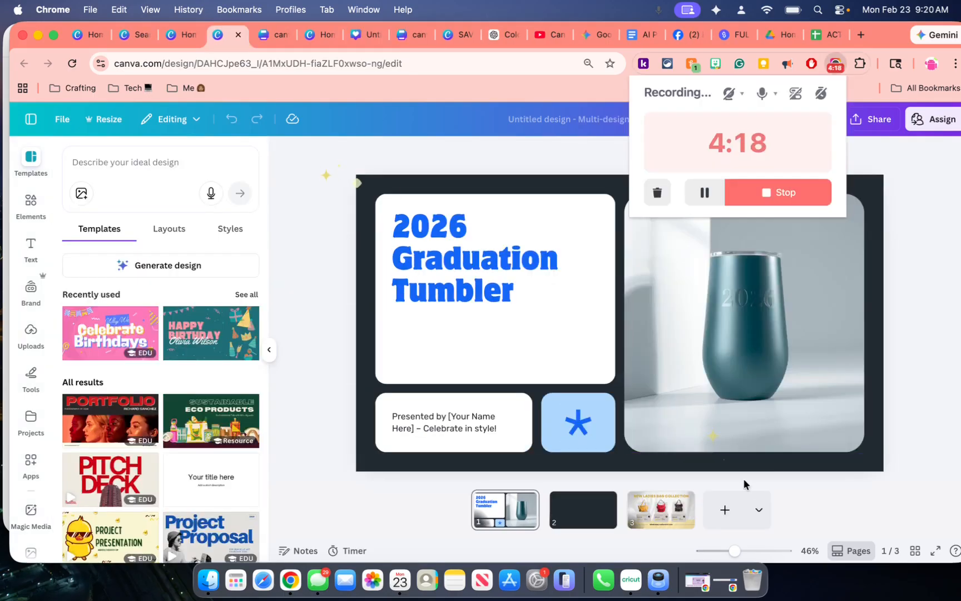
Add a Landscape Video page to the presentation
click(762, 513)
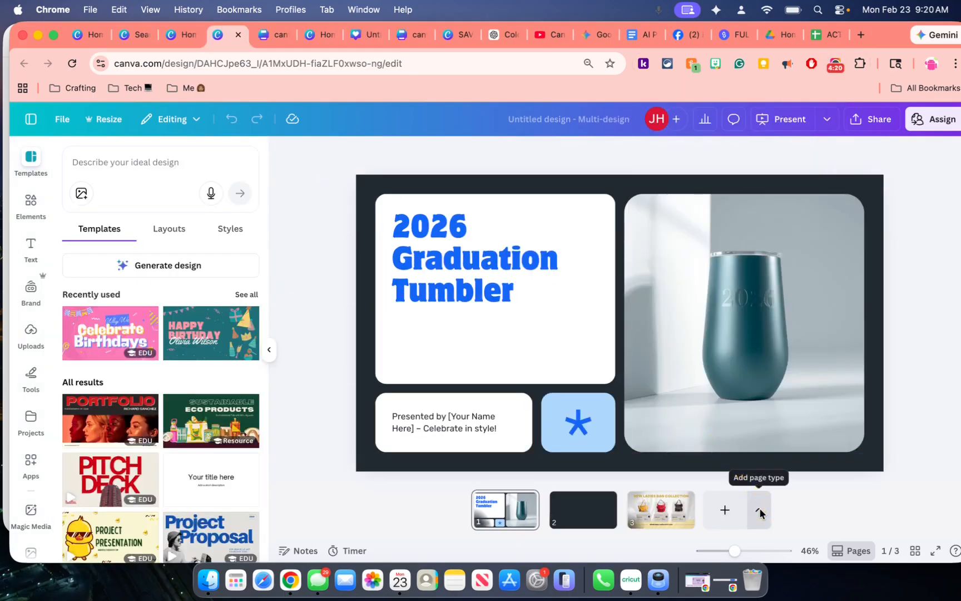
click(761, 513)
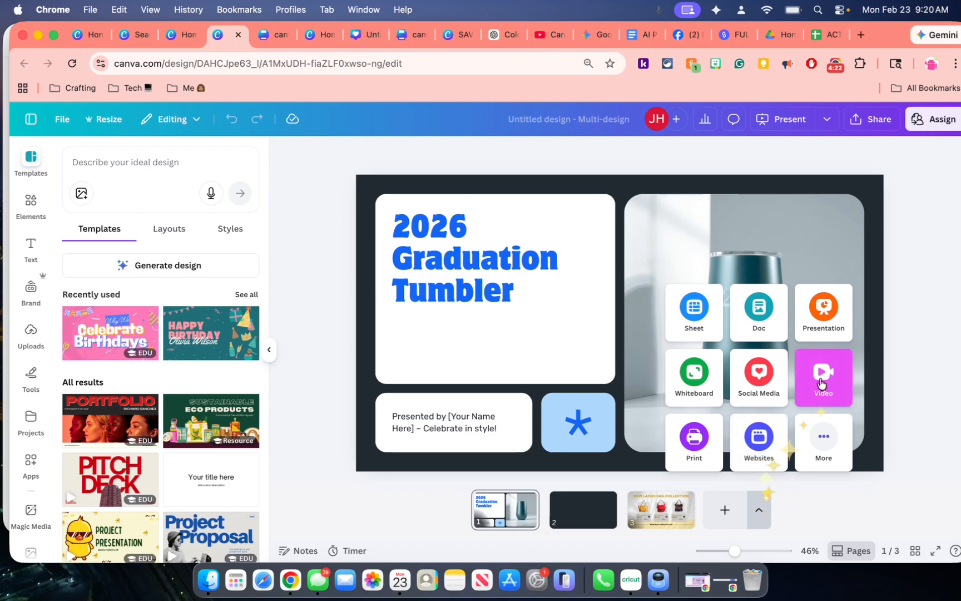
click(821, 383)
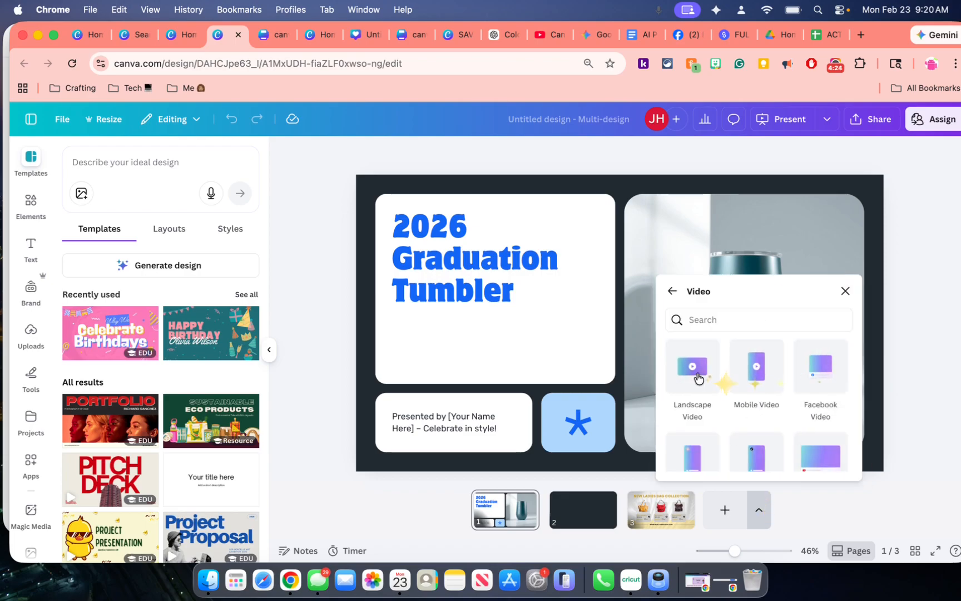
click(698, 377)
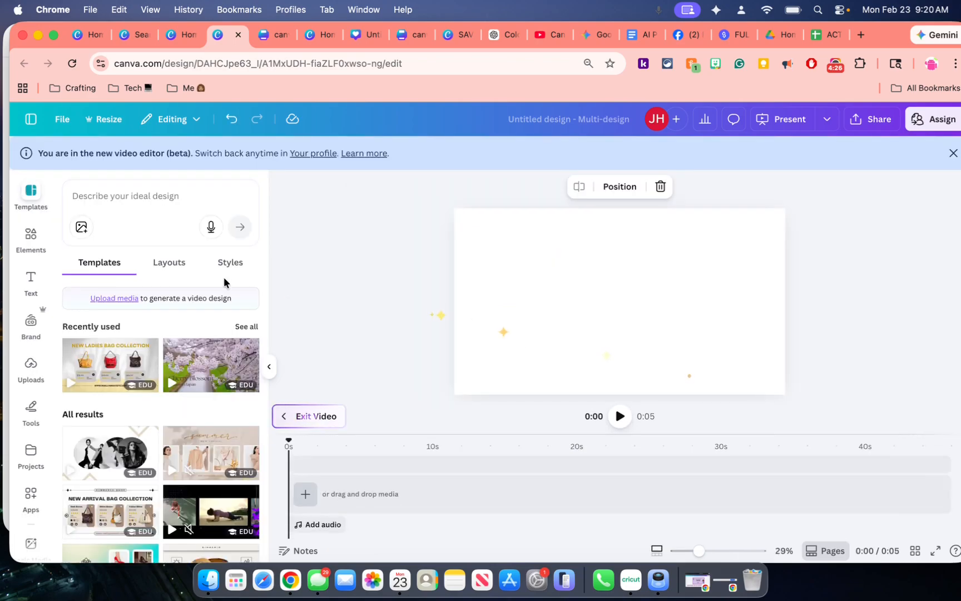
Enter the design prompt "video showcasing three different tumblers" for the new video page
click(132, 202)
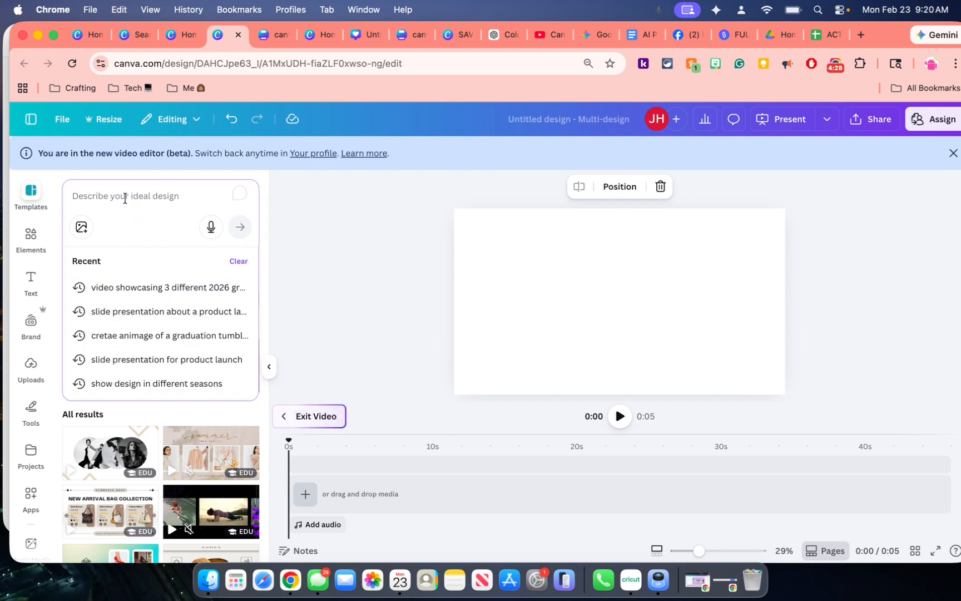
text(v)
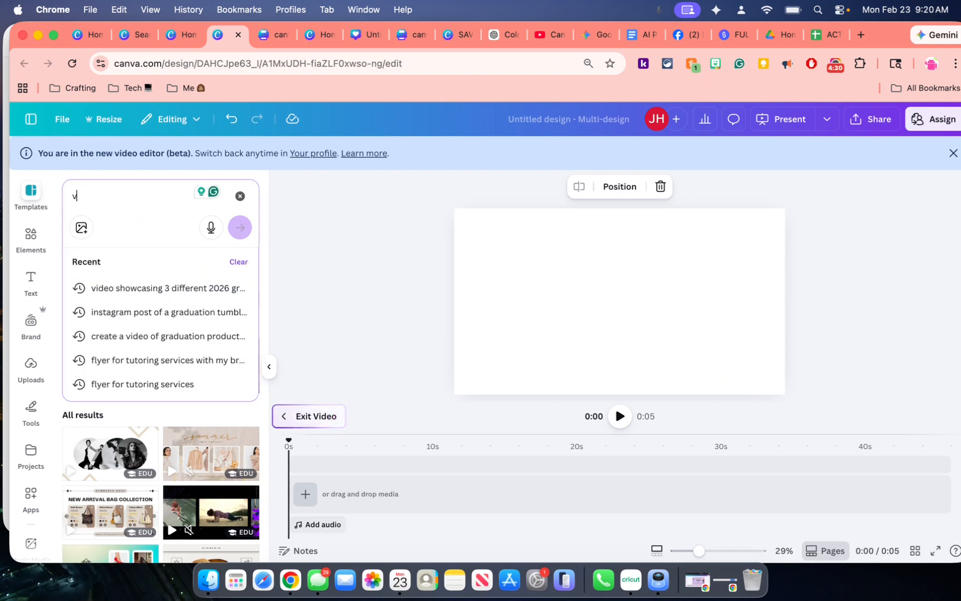
text(ideo s)
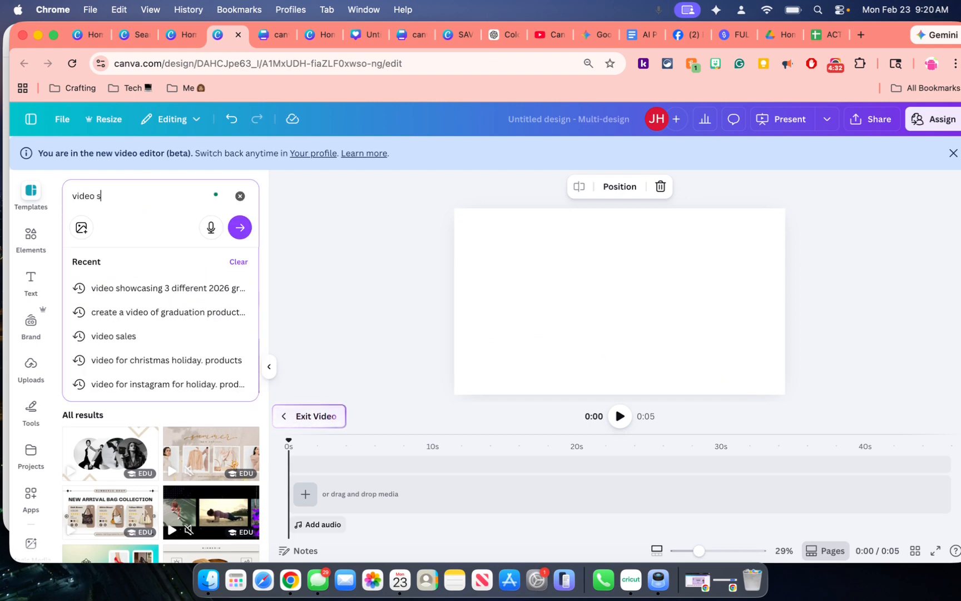
text(howcasing three differ)
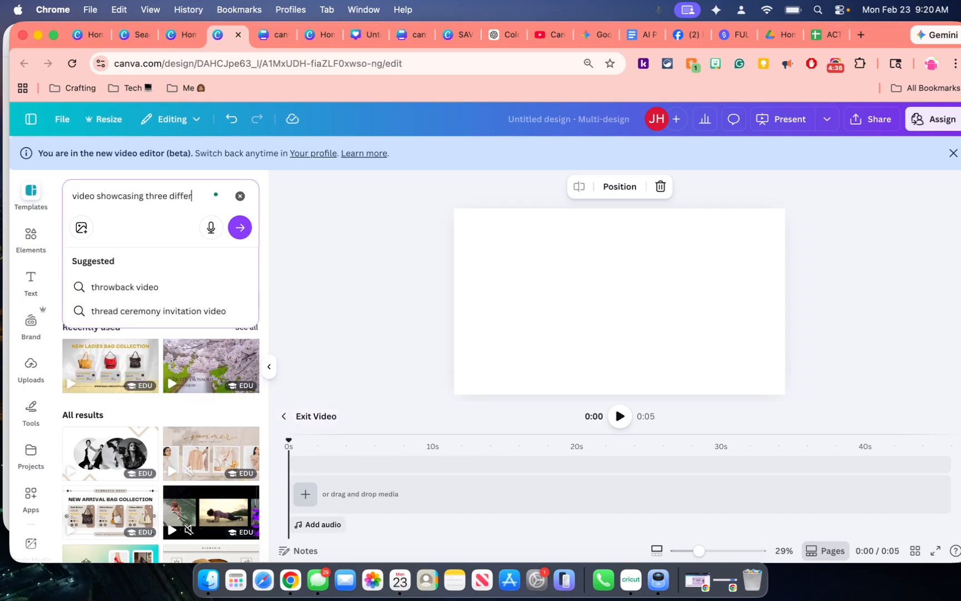
text(ent tu)
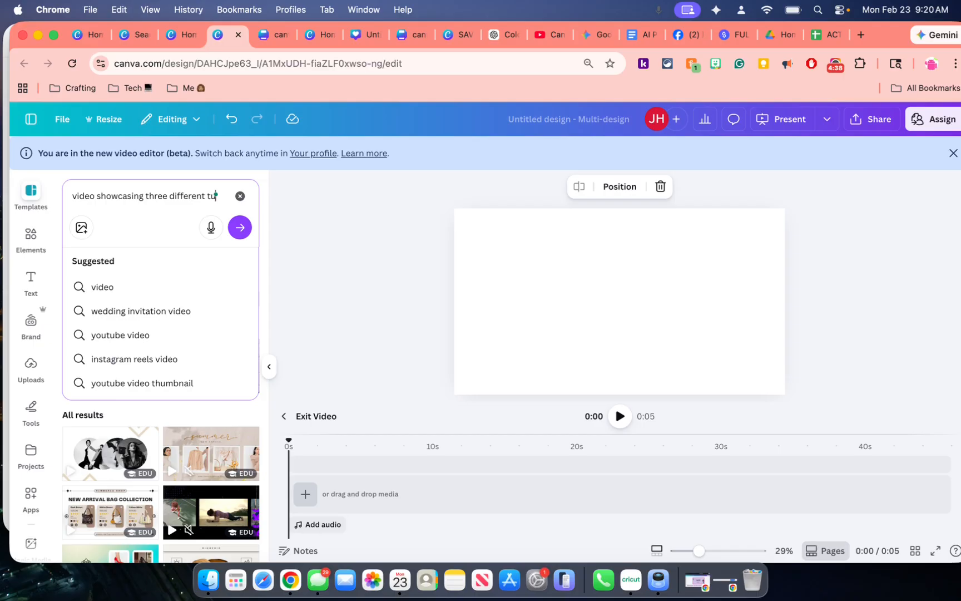
text(mblers)
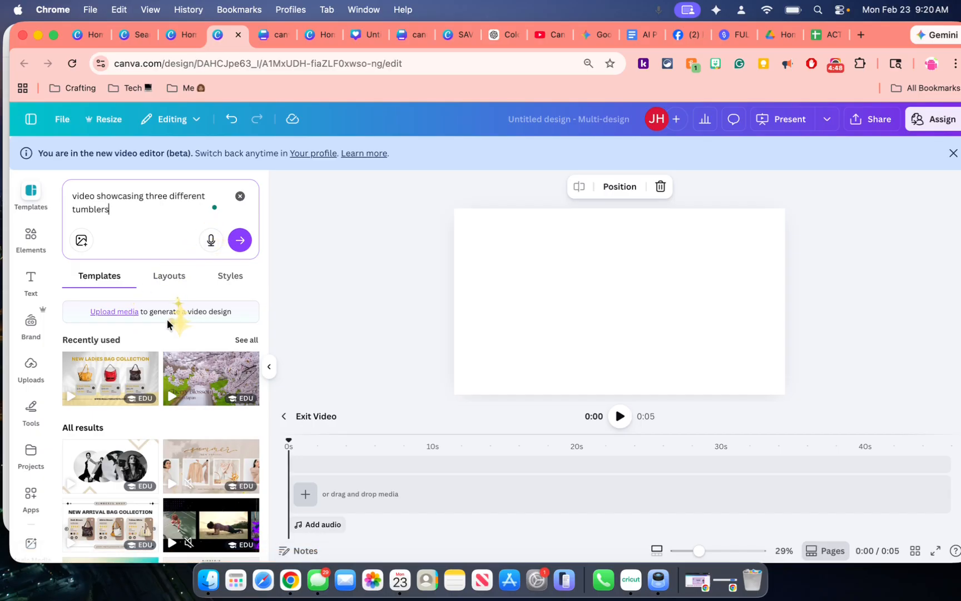
Submit the video prompt and apply the "New Ladies Bag Collection" template to the blank video page
scroll(159, 330, down, 1)
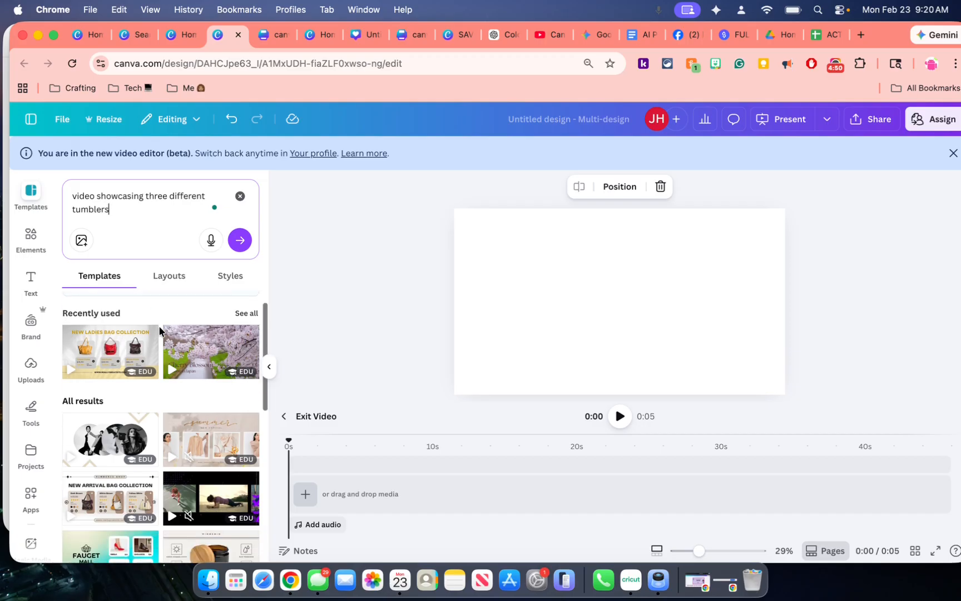
scroll(159, 330, up, 1)
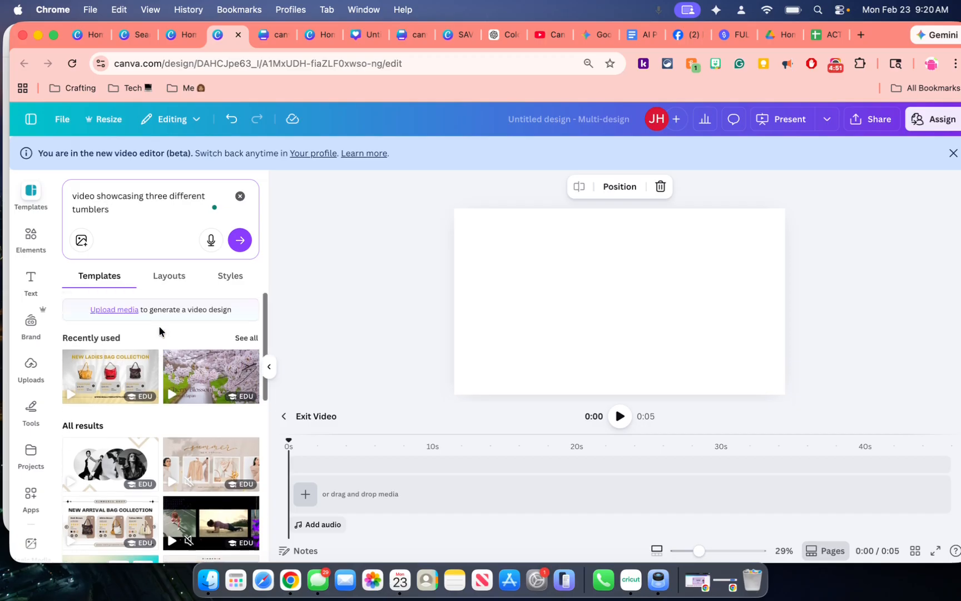
click(239, 241)
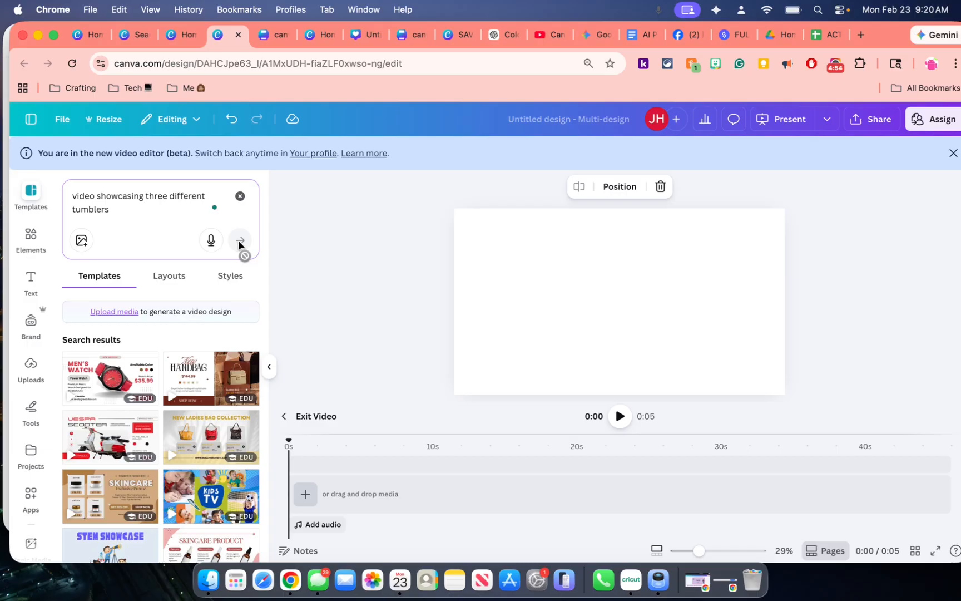
click(191, 426)
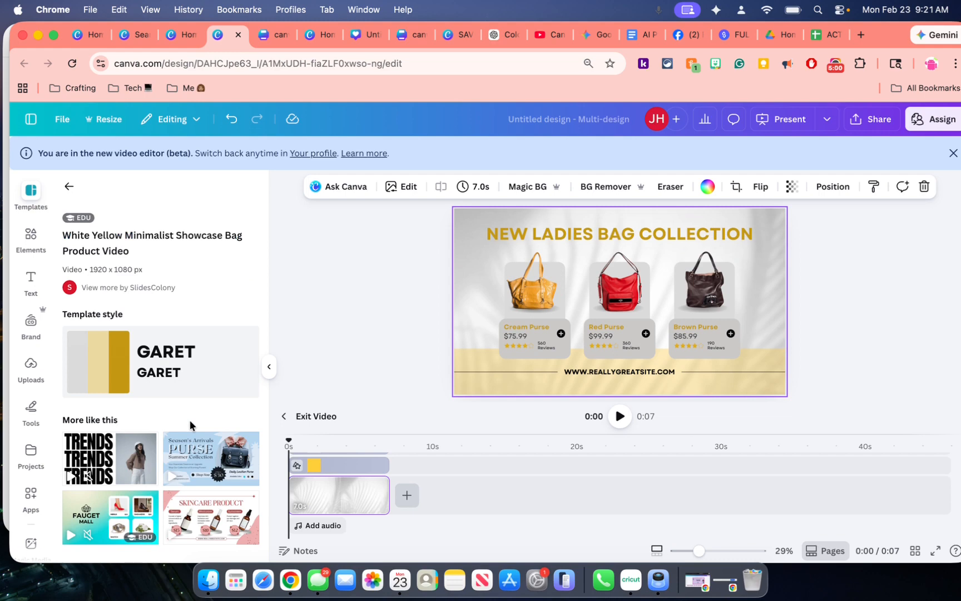
Delete the yellow and red purse images from the video page
click(540, 284)
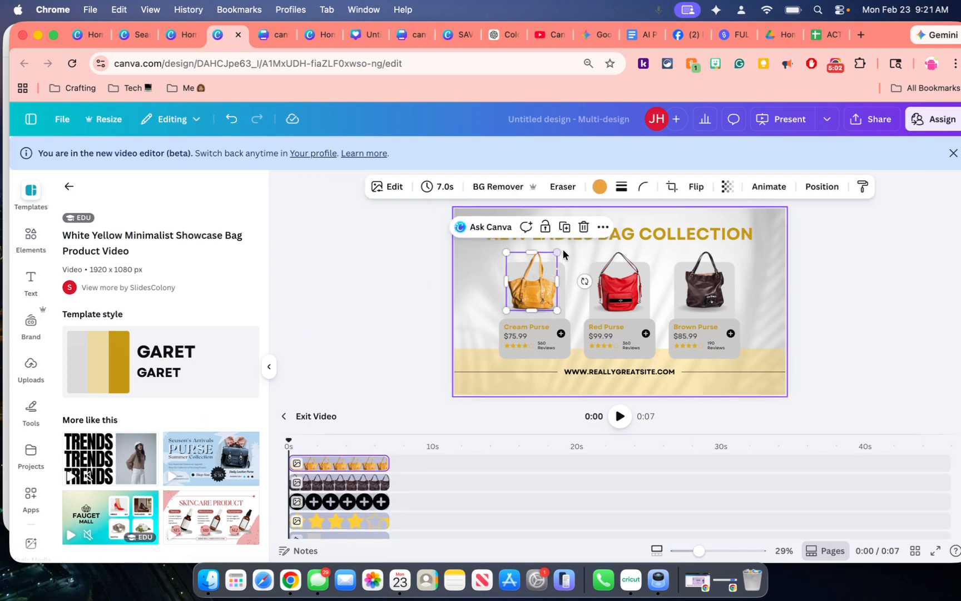
click(584, 228)
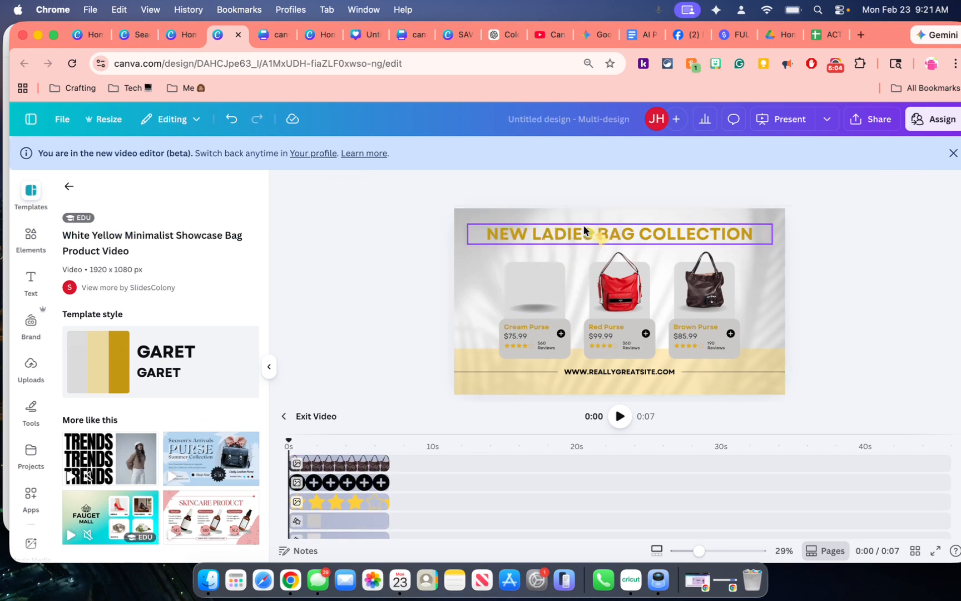
click(615, 281)
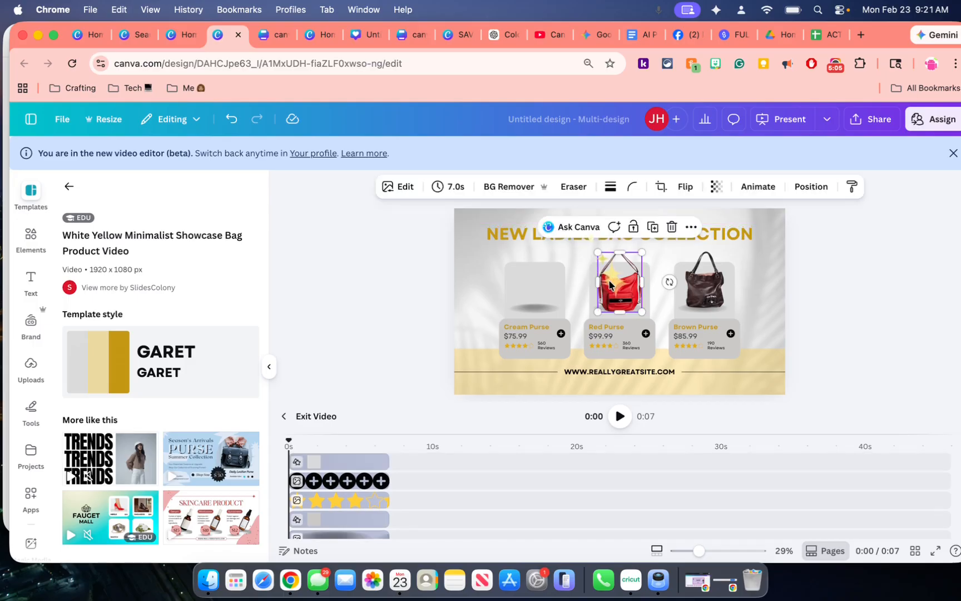
click(654, 230)
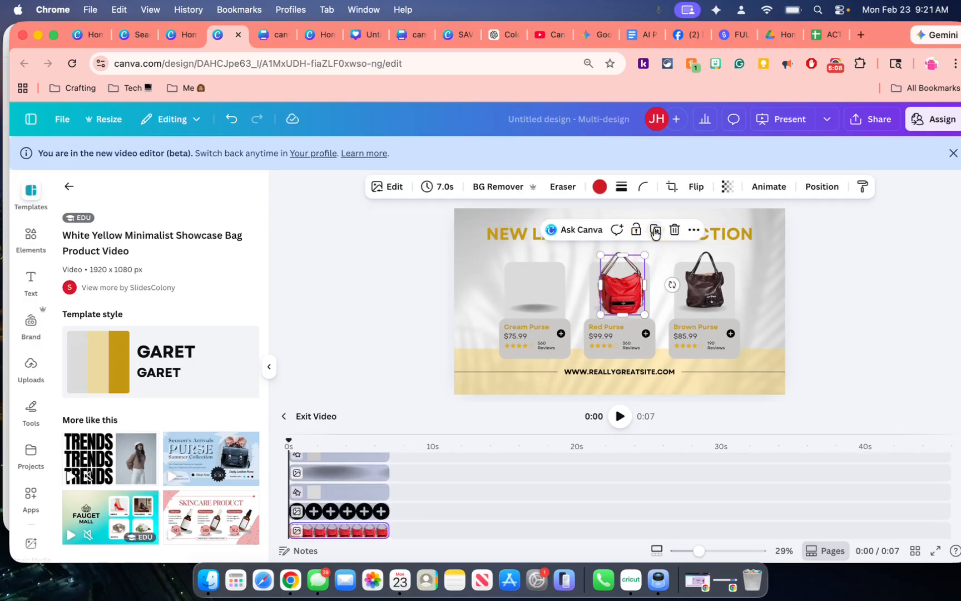
click(672, 228)
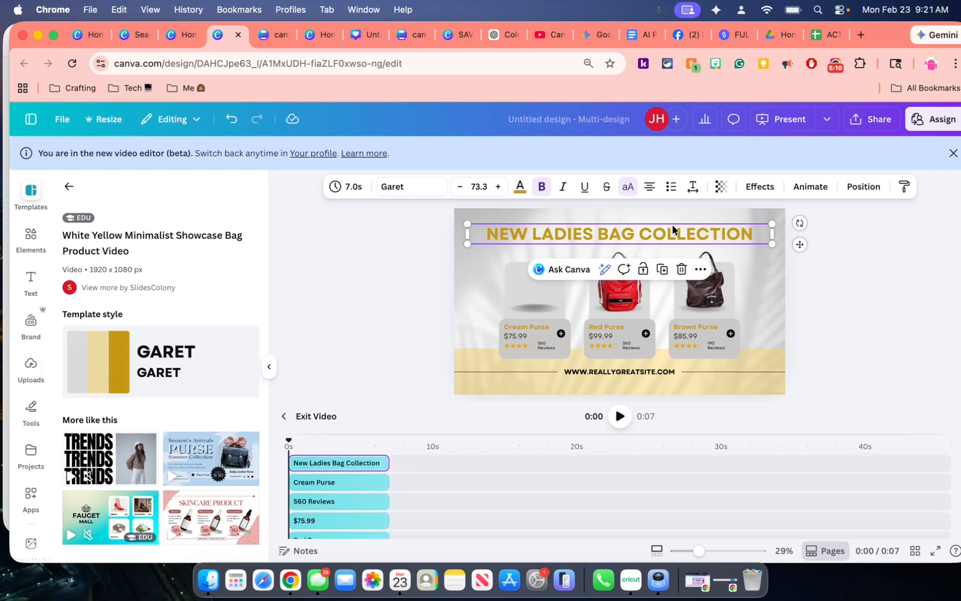
click(632, 293)
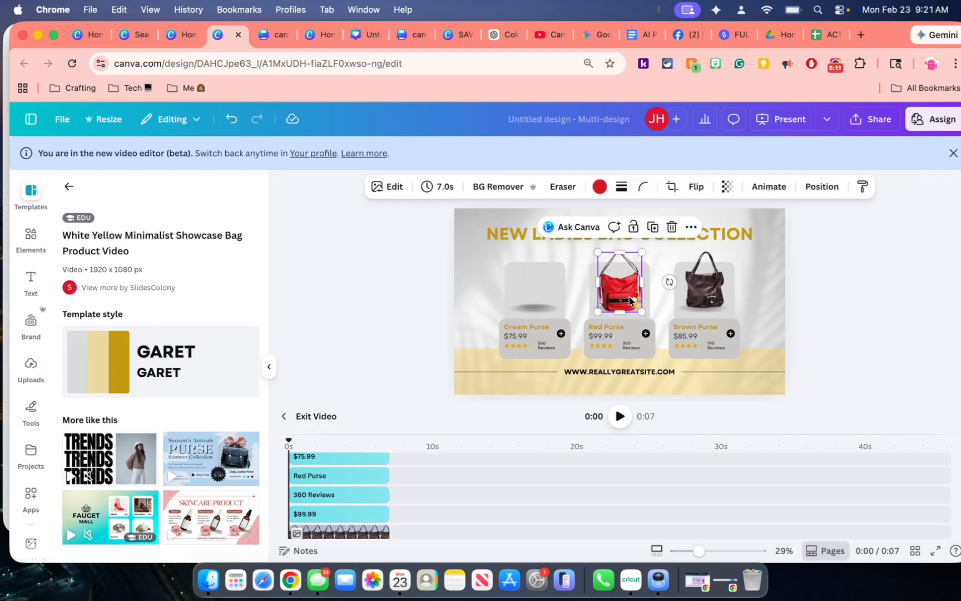
click(673, 228)
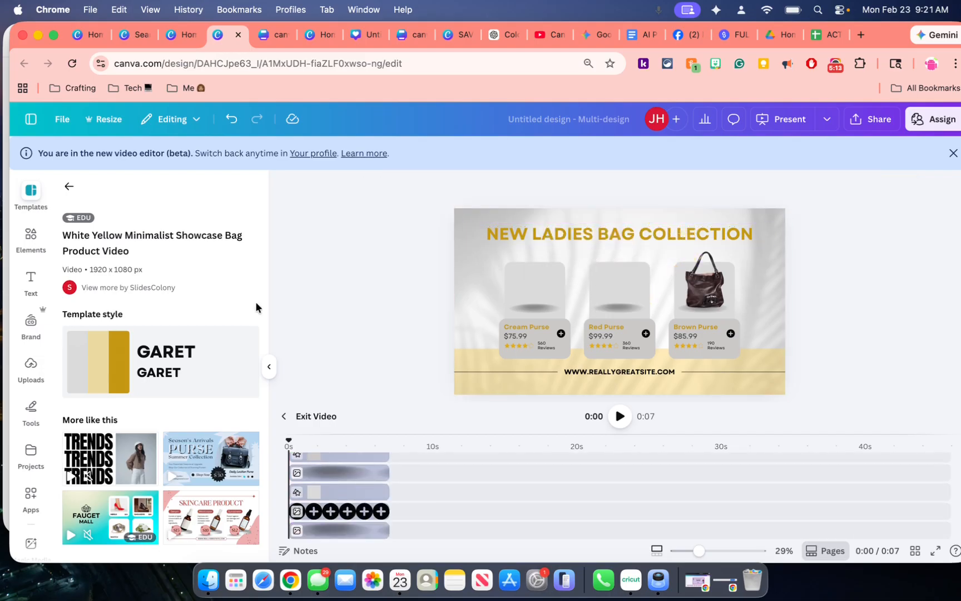
Generate element images from the prompt "tumbler red and black with 2026 on it"
click(70, 190)
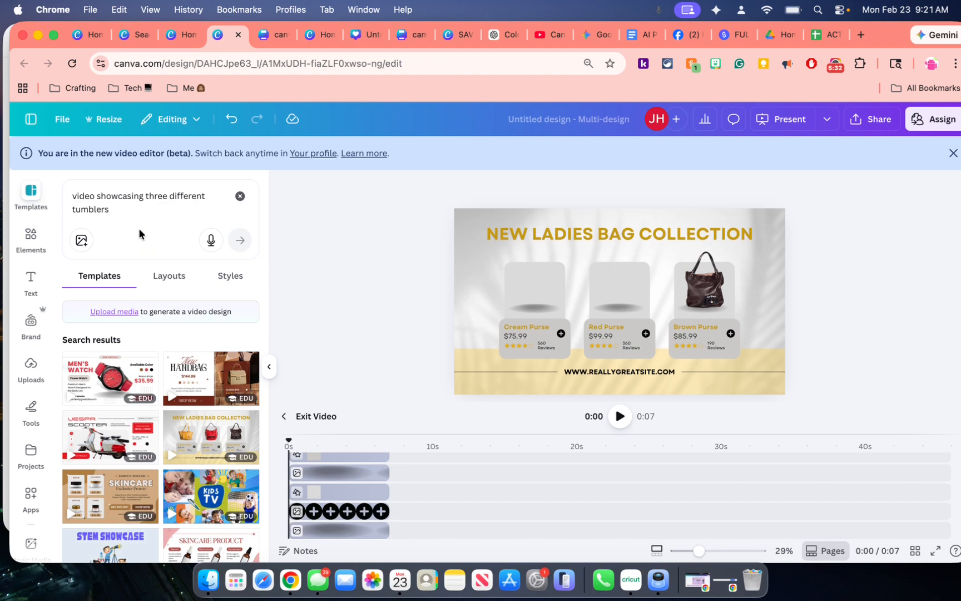
click(31, 234)
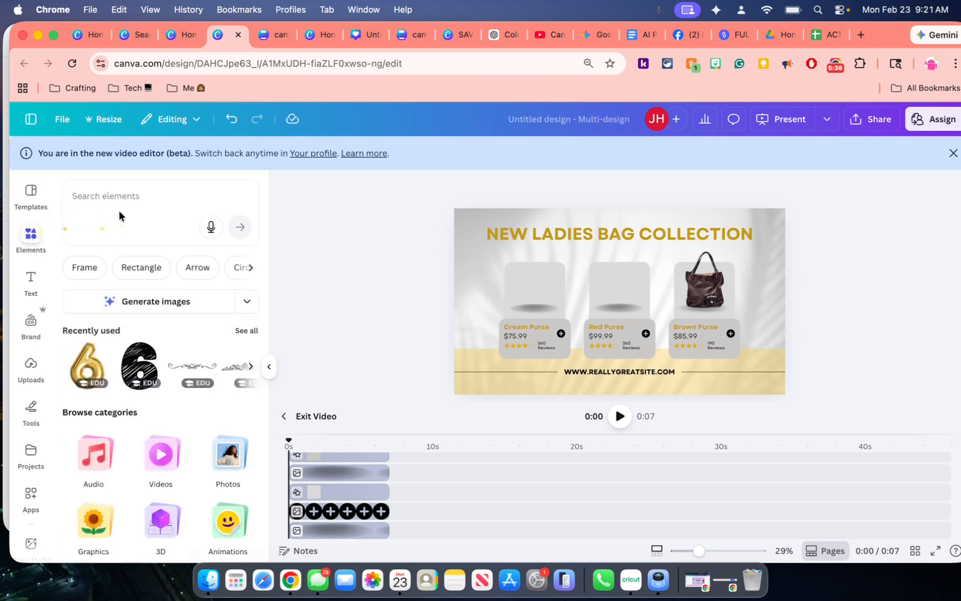
click(118, 197)
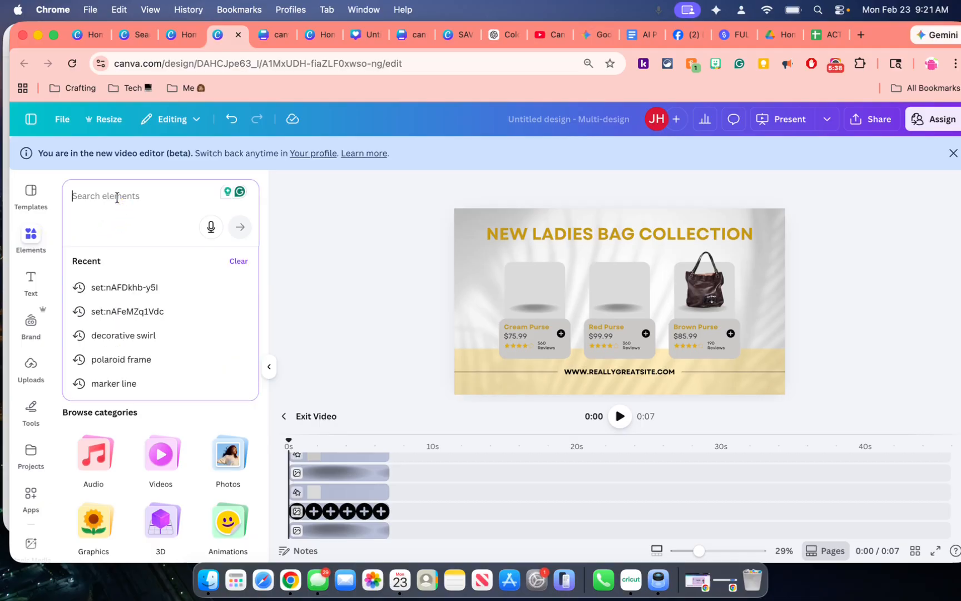
text(tumbler re)
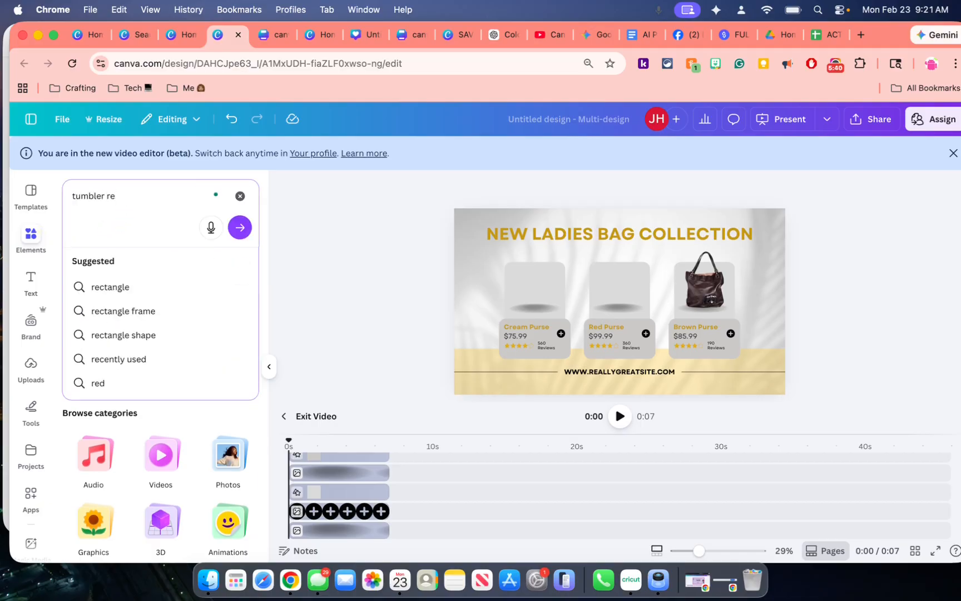
text(d and black with 20)
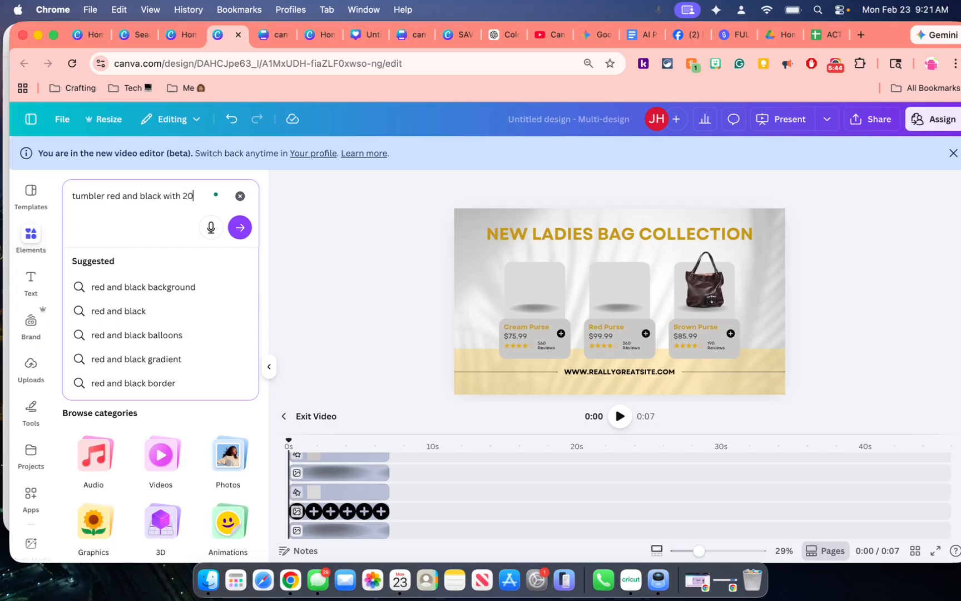
text(26 on it)
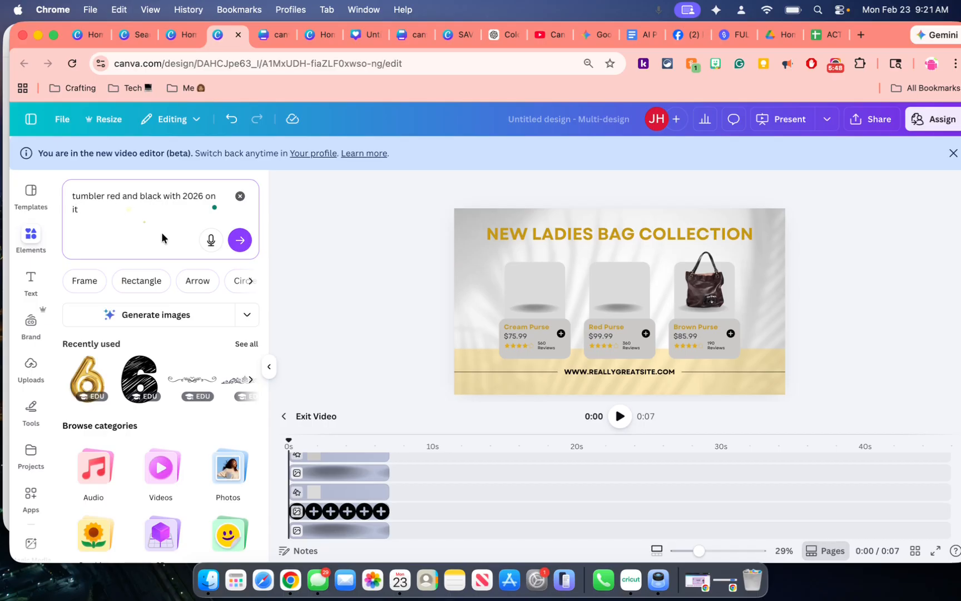
click(148, 314)
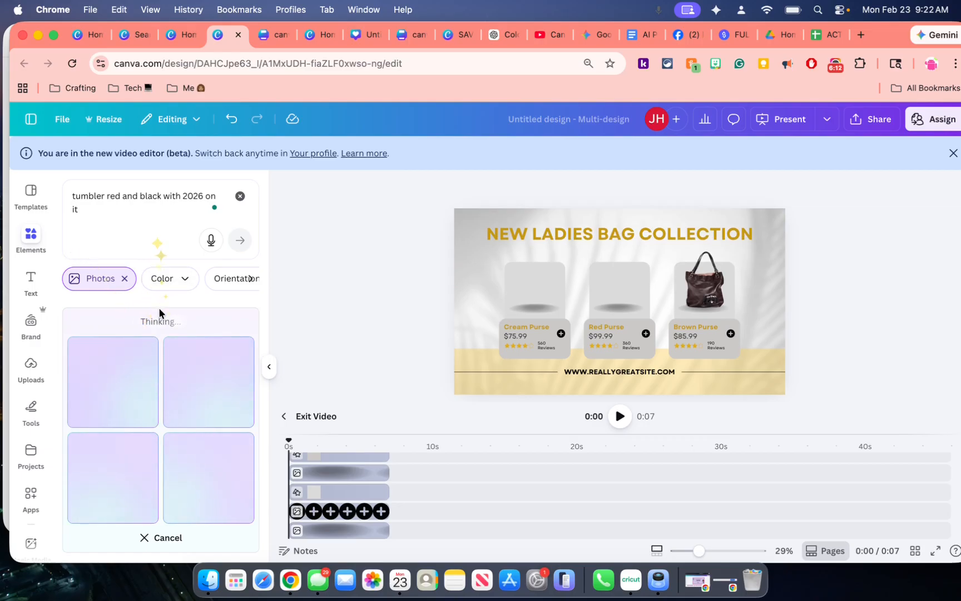
scroll(168, 289, right, 5)
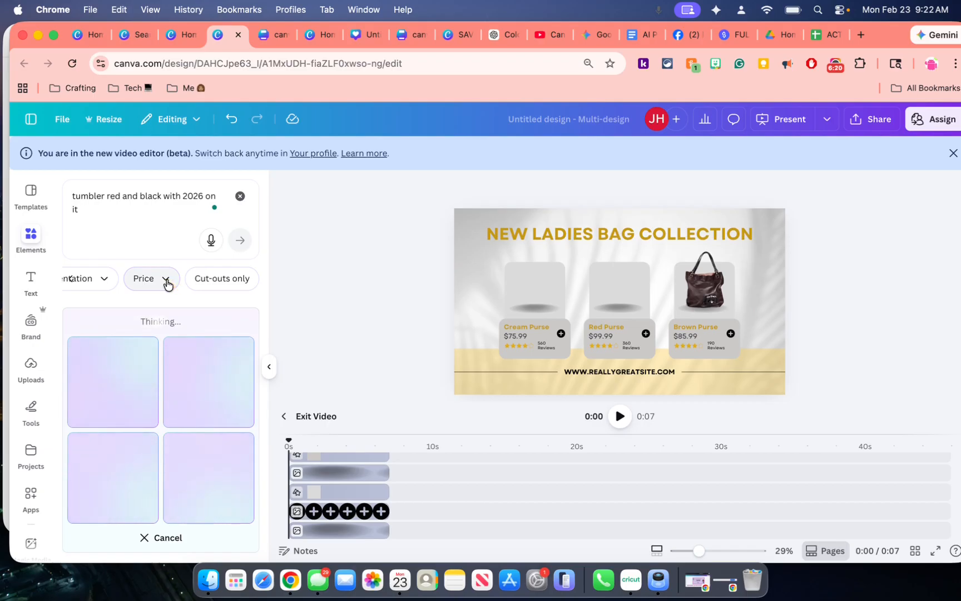
click(166, 280)
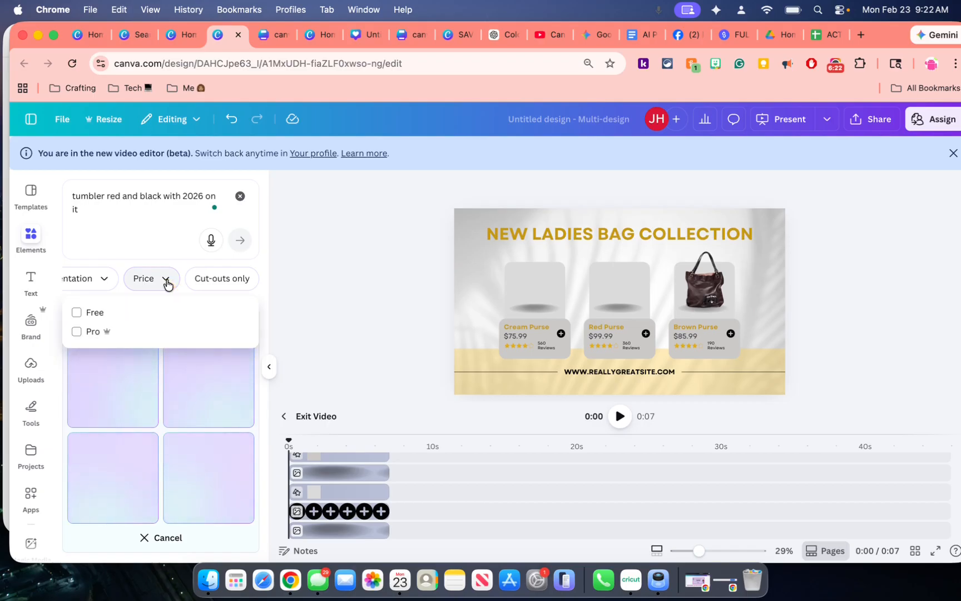
click(167, 282)
Add the generated half-red, half-black 2026 tumbler with its background removed, scaled to fit the empty frame above "Cream Purse"
scroll(206, 342, down, 3)
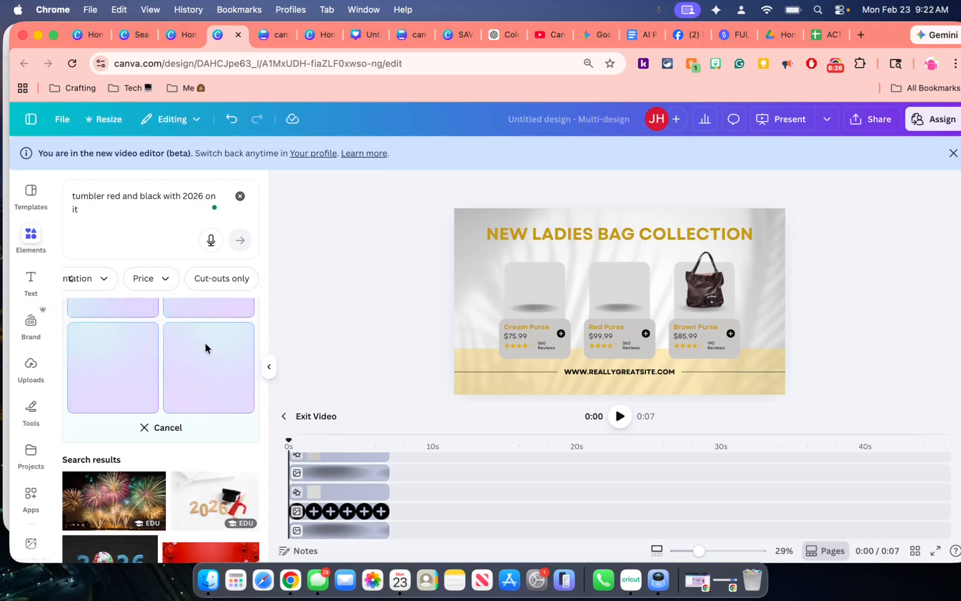
scroll(205, 342, up, 2)
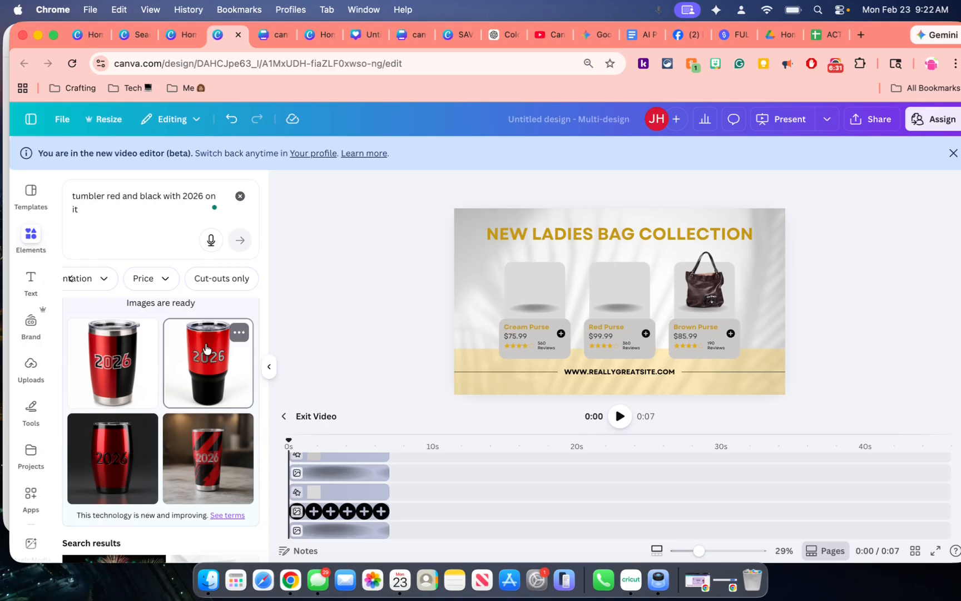
click(133, 366)
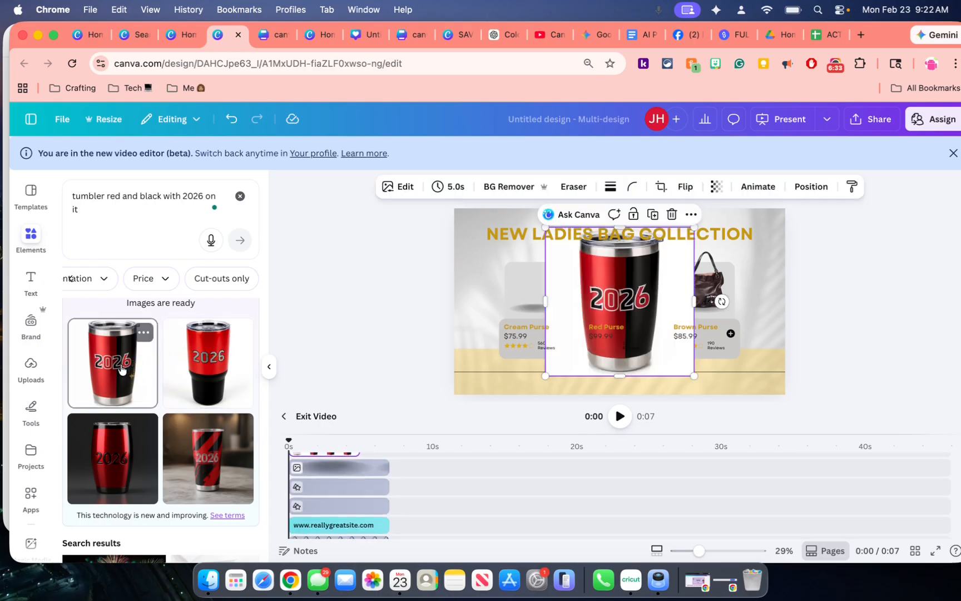
click(515, 187)
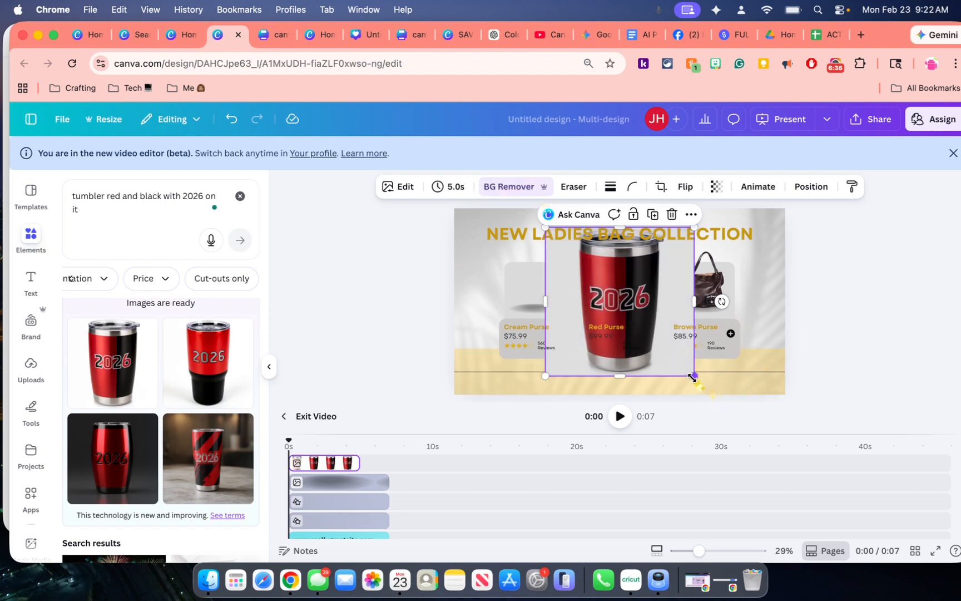
drag(695, 376, 531, 284)
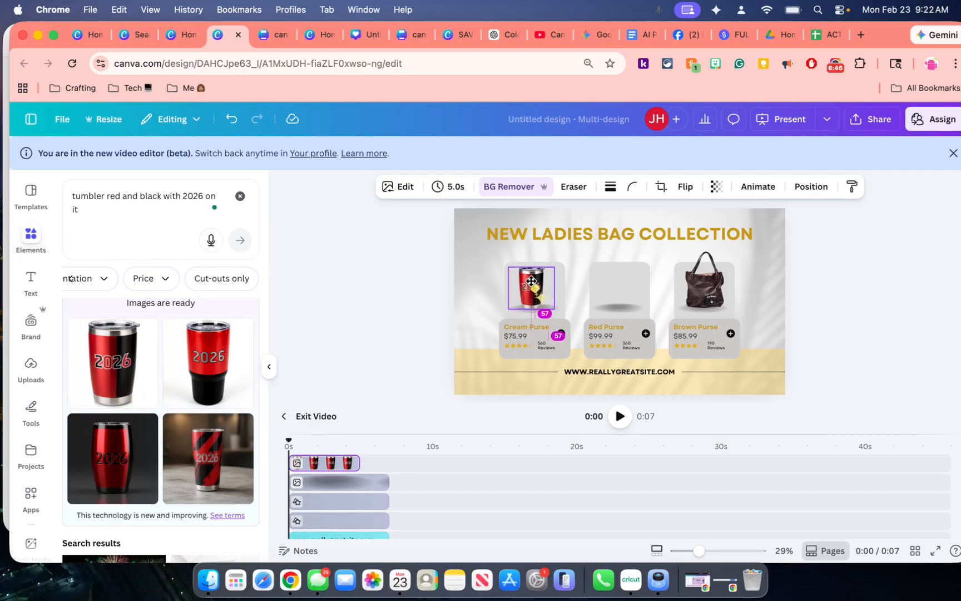
Add the generated tumbler with red top and black base, background removed, scaled to fit the empty frame above "Red Purse"
click(223, 344)
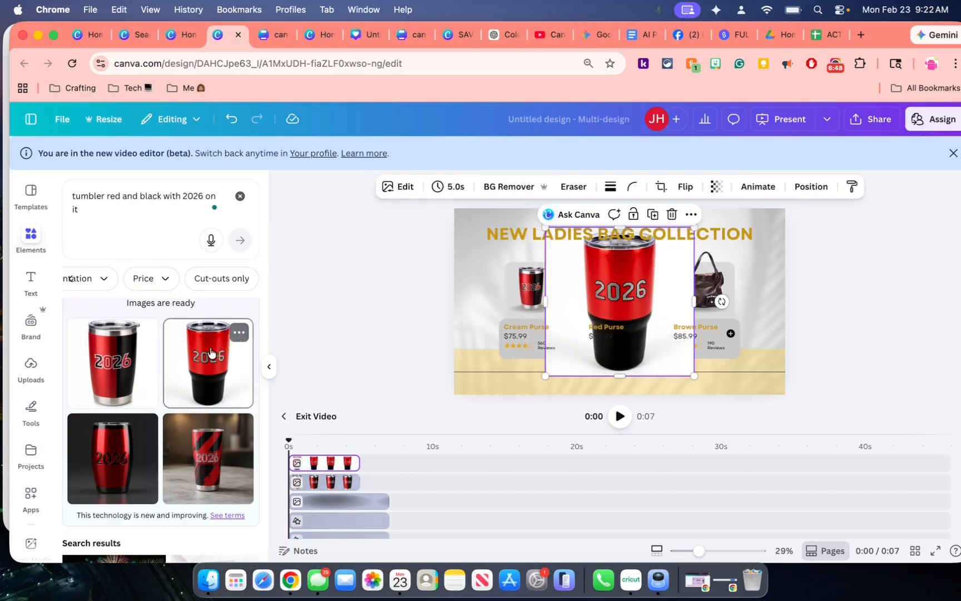
click(490, 187)
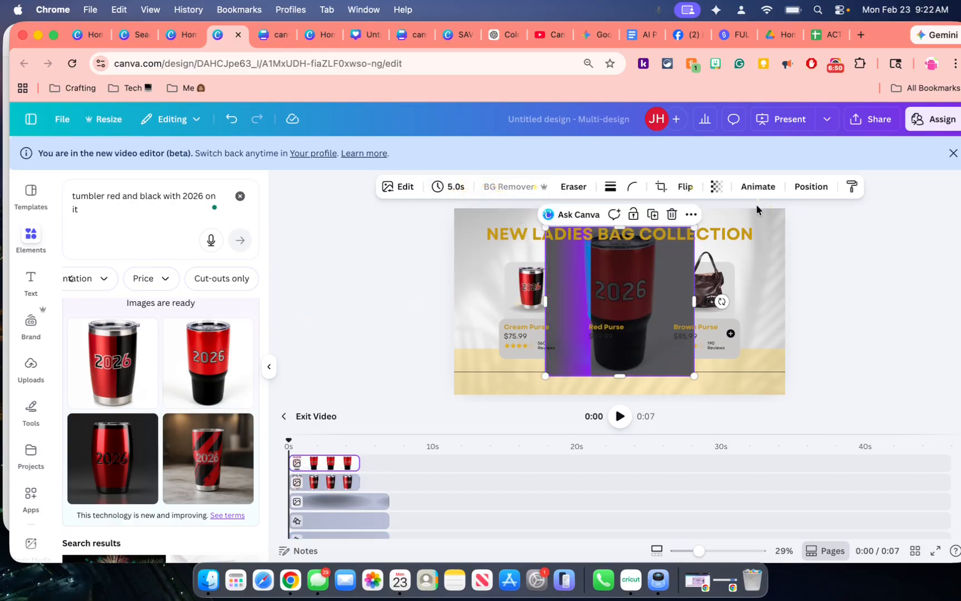
drag(696, 227, 623, 298)
drag(583, 329, 611, 265)
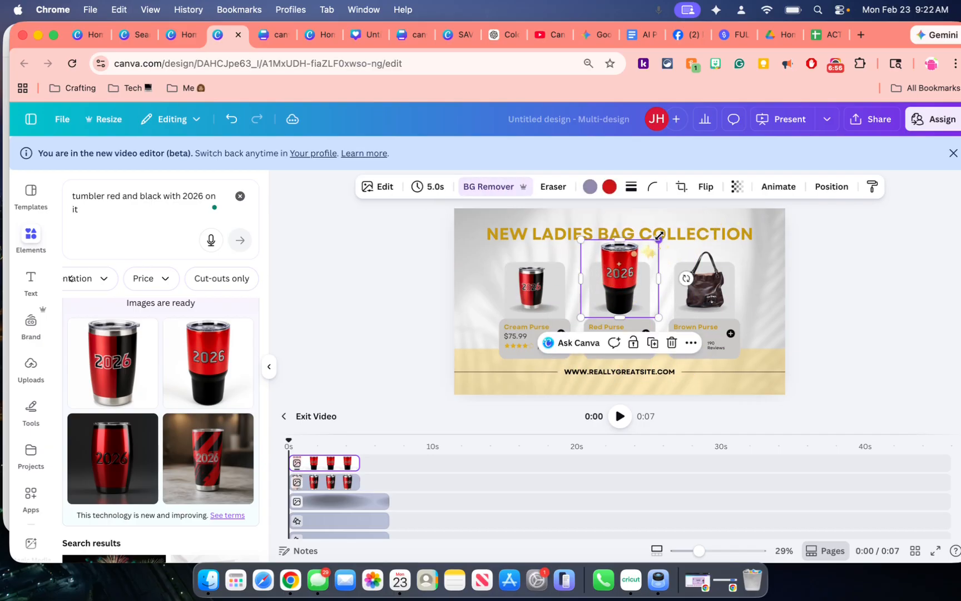
drag(658, 239, 600, 267)
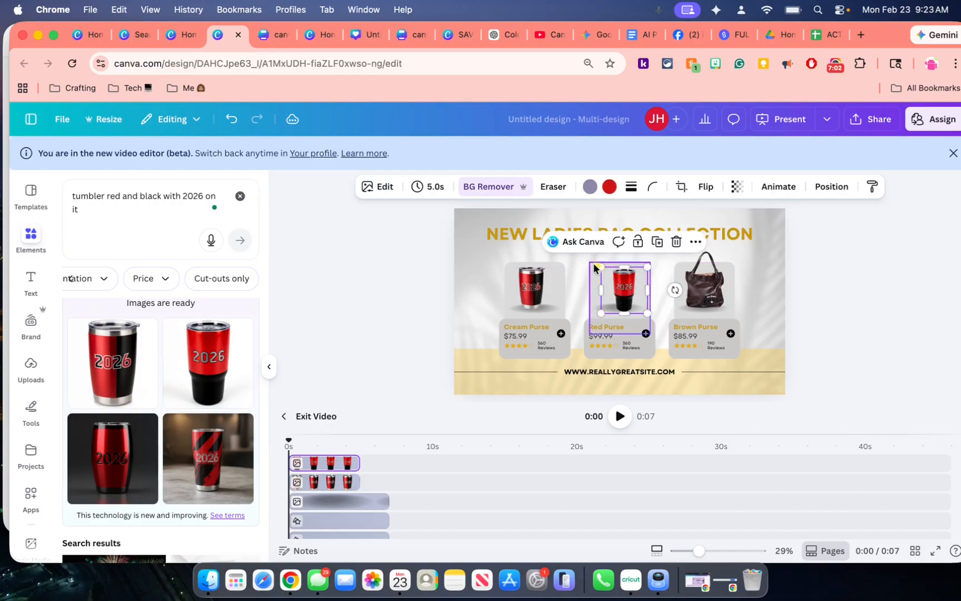
Replace the brown handbag above "Brown Purse" with the generated diagonally striped 2026 tumbler, background removed and scaled to fit the frame
click(708, 293)
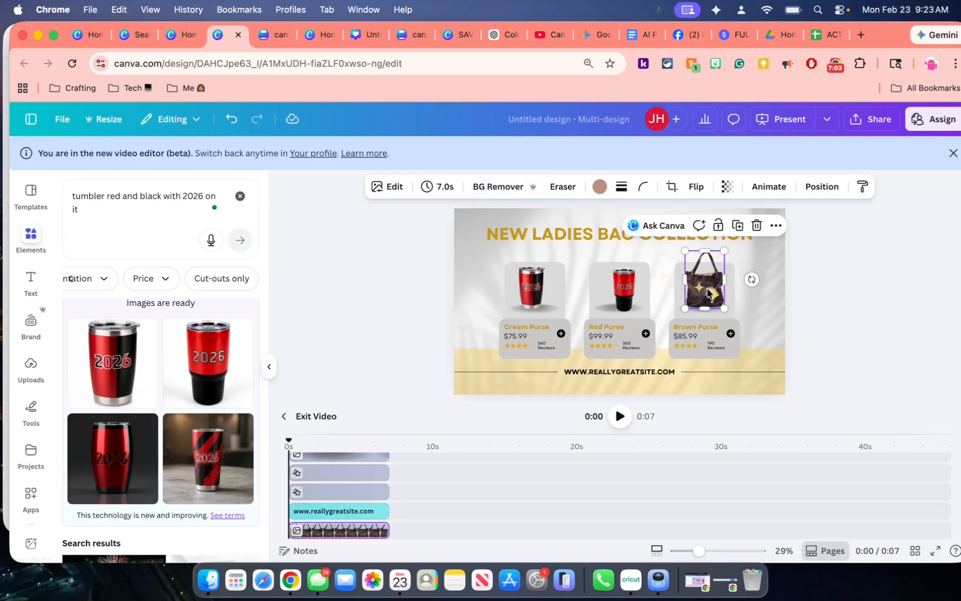
click(756, 224)
click(224, 458)
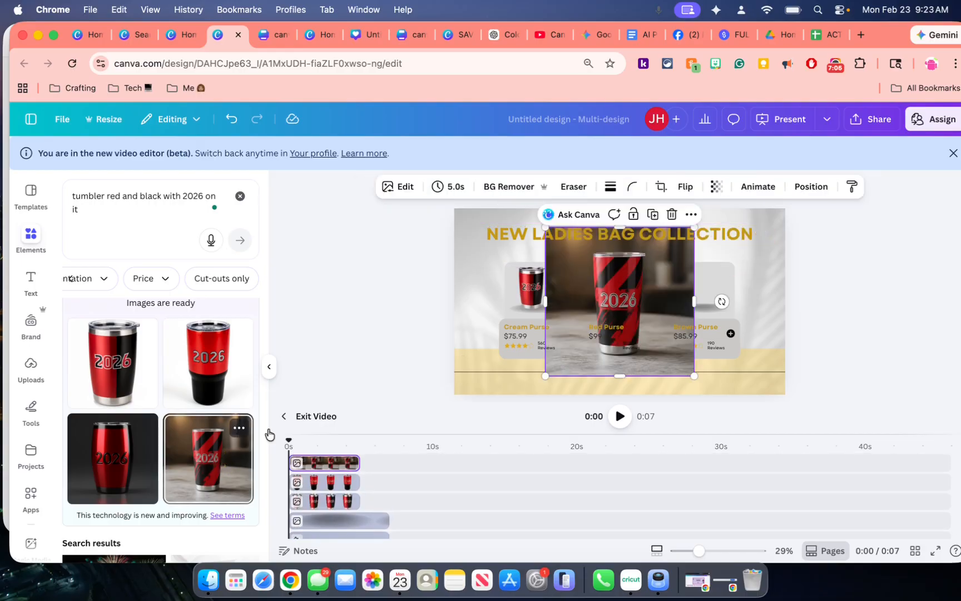
click(500, 194)
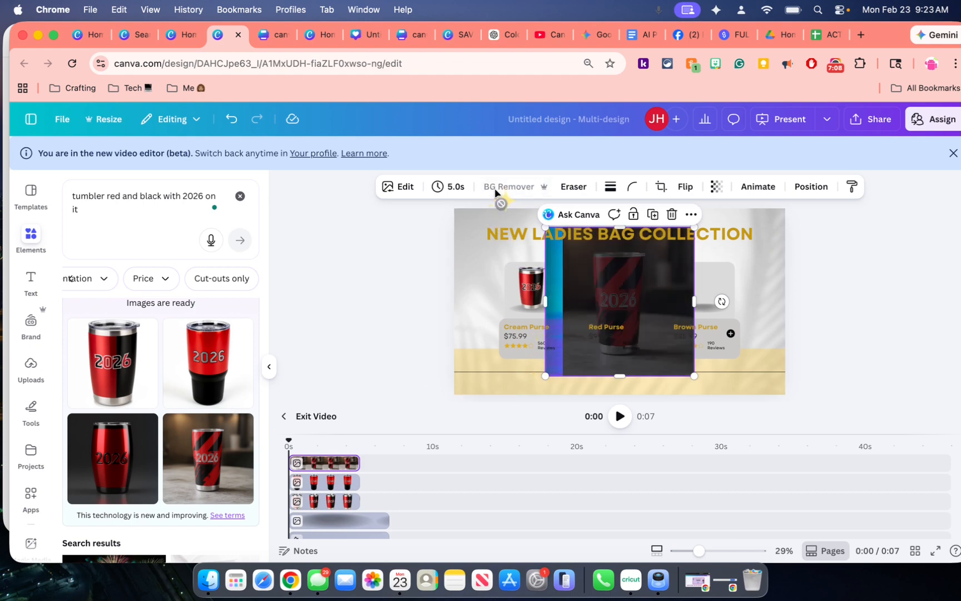
drag(694, 376, 704, 288)
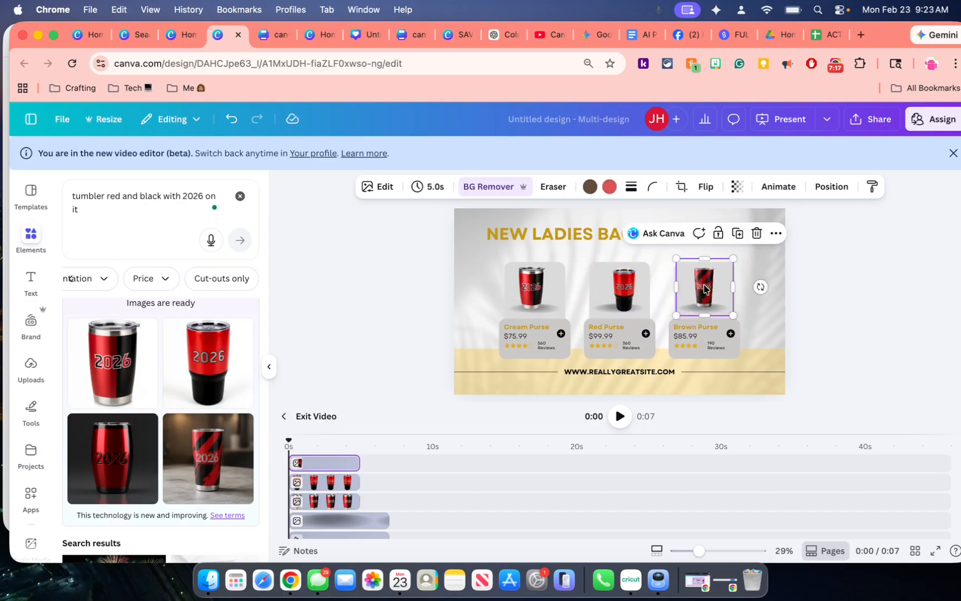